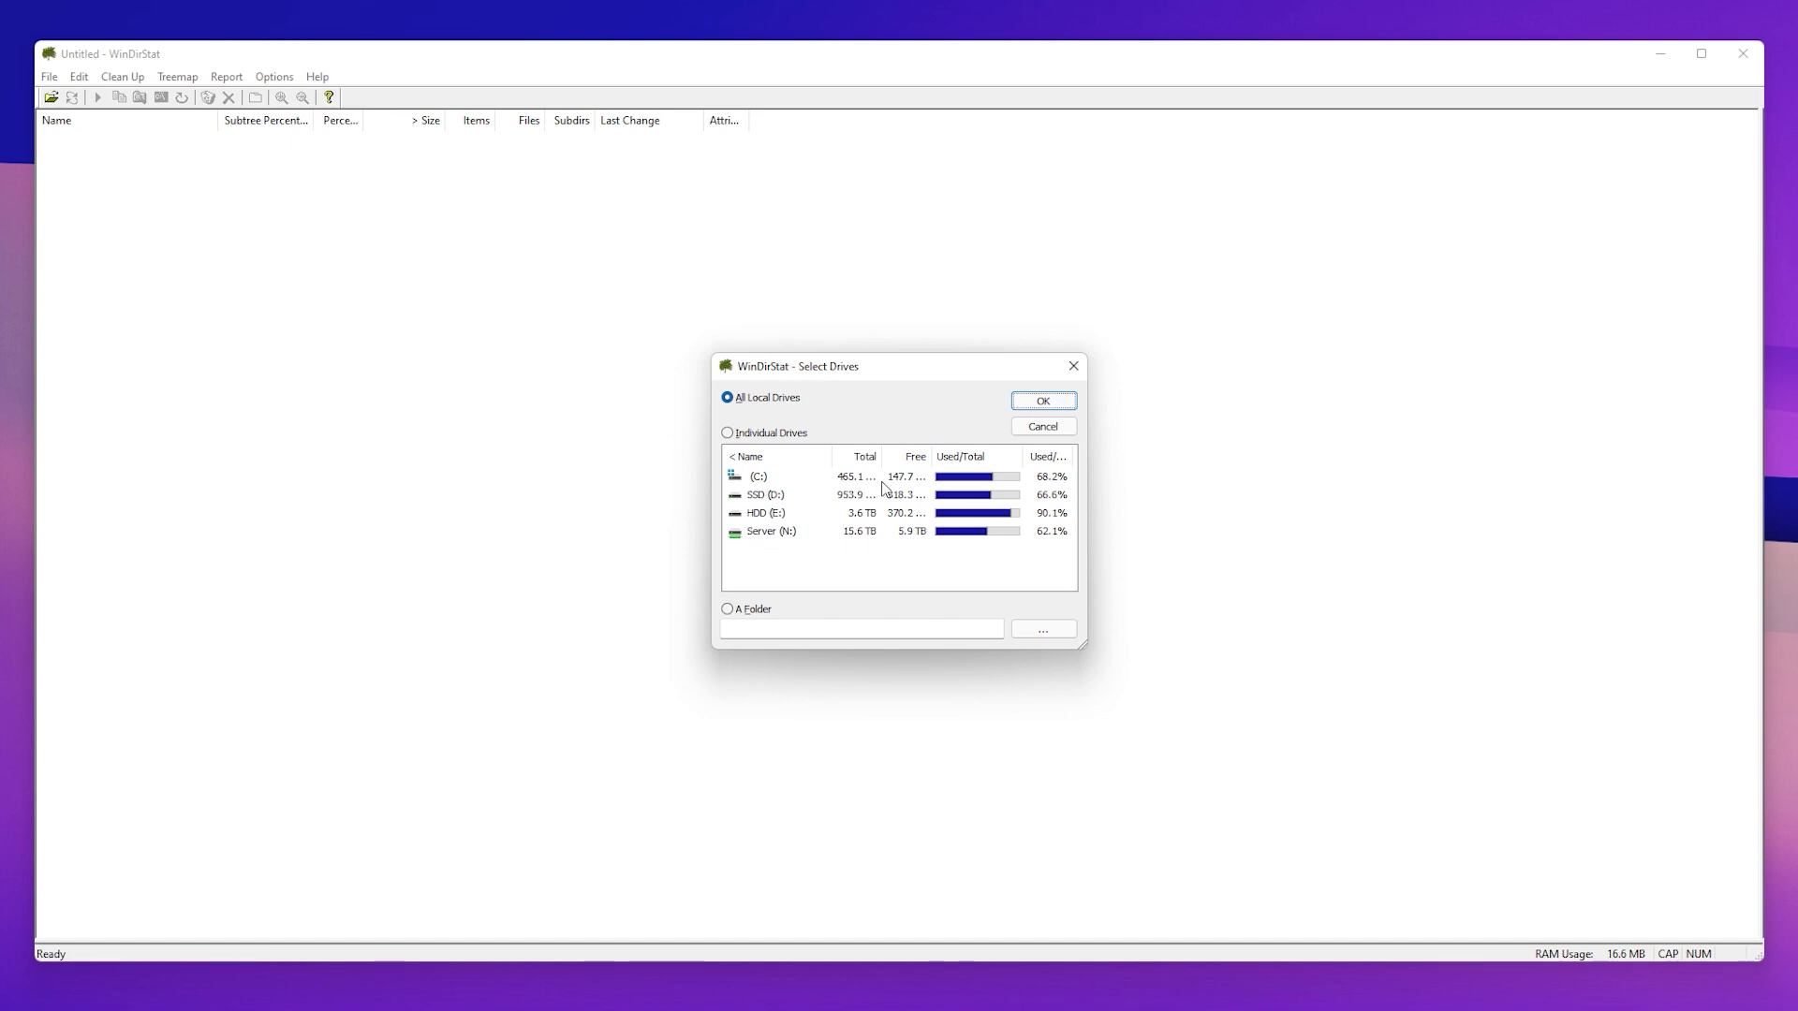
Scan only the C: drive in WinDirStat as an individual drive
{"action": "left_click", "coordinate": [753, 480]}
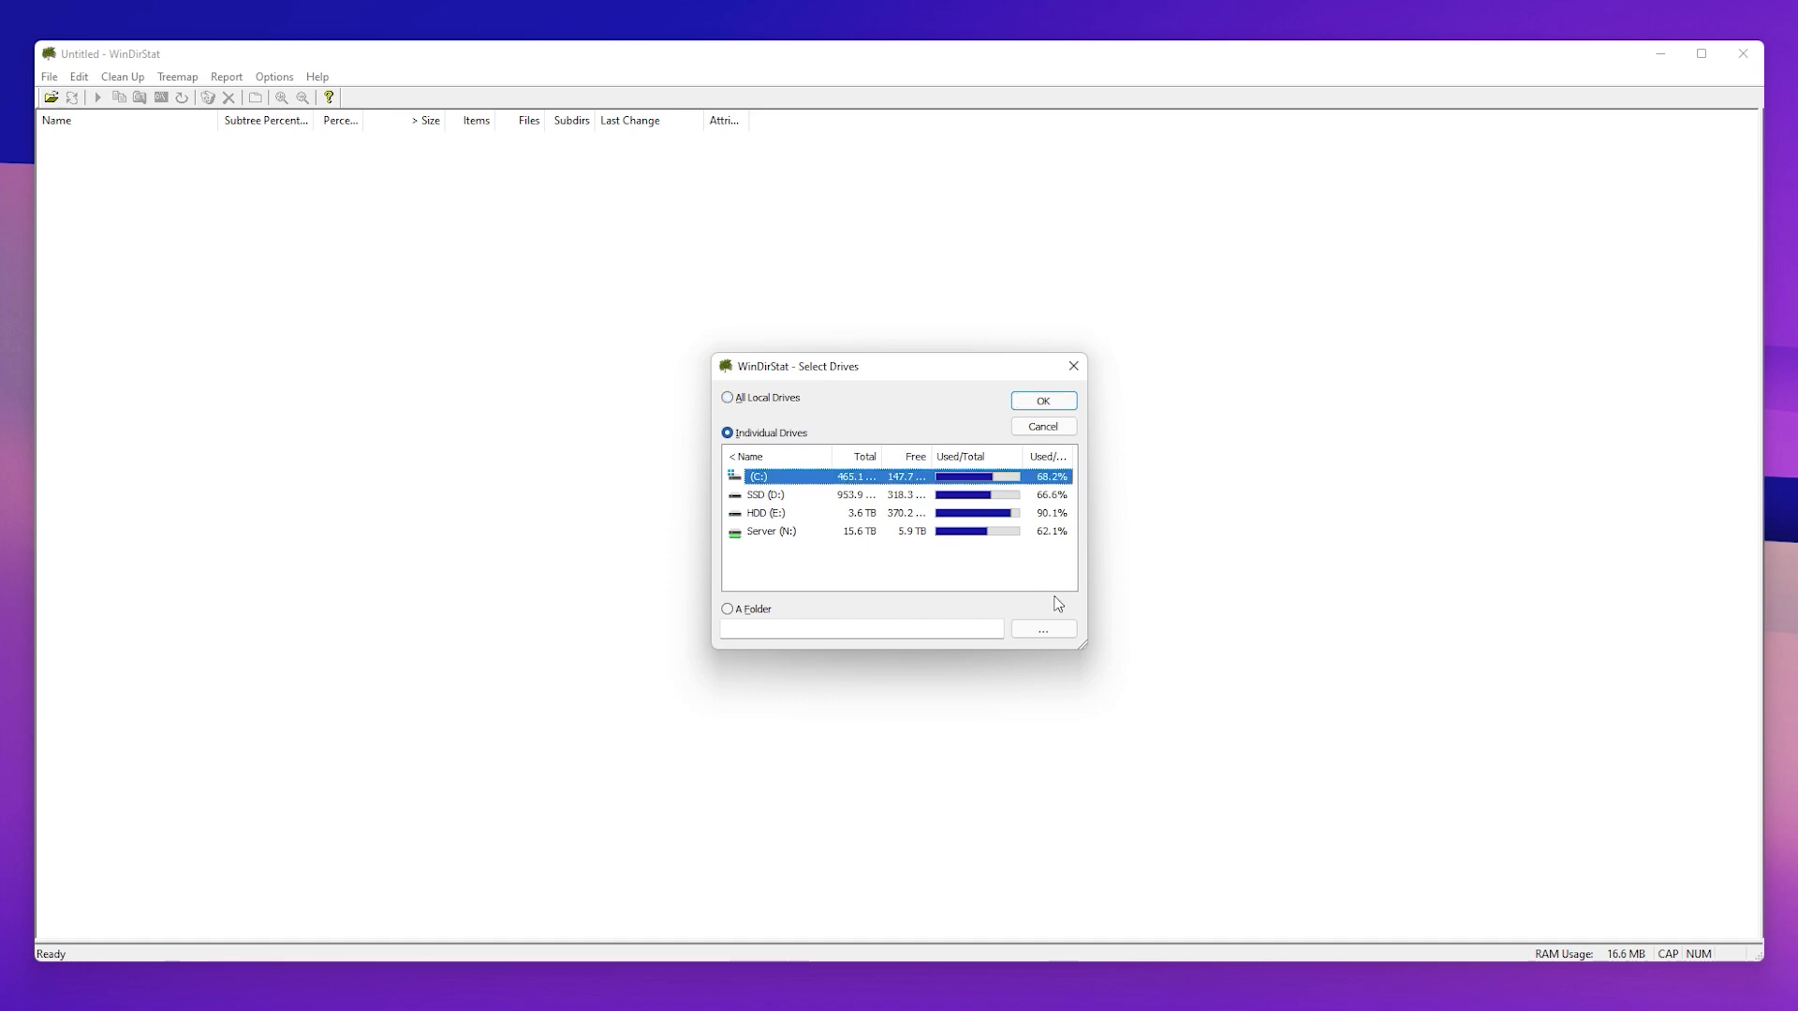
{"action": "left_click", "coordinate": [1039, 402]}
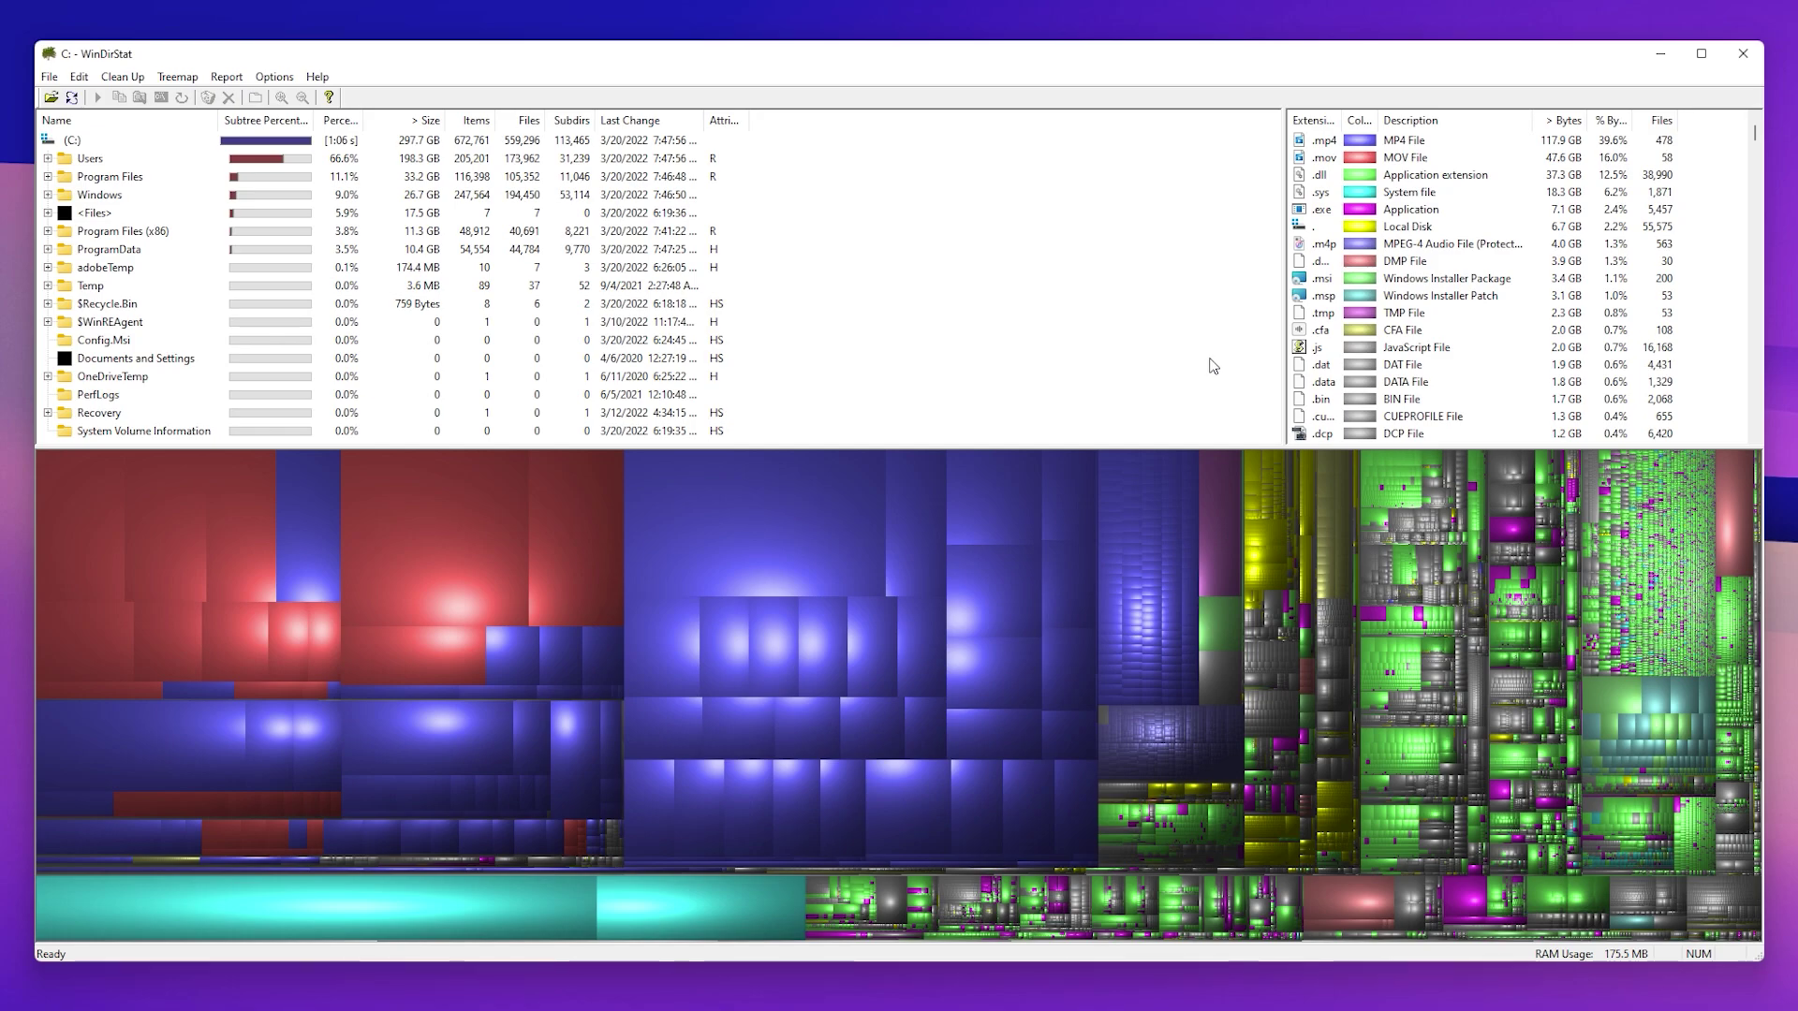
Delete the 13.5 GB 'Halo Infinite 2021.10.01 - 20.40.17.02.mp4' recording to the Recycle Bin
{"action": "left_click", "coordinate": [739, 514]}
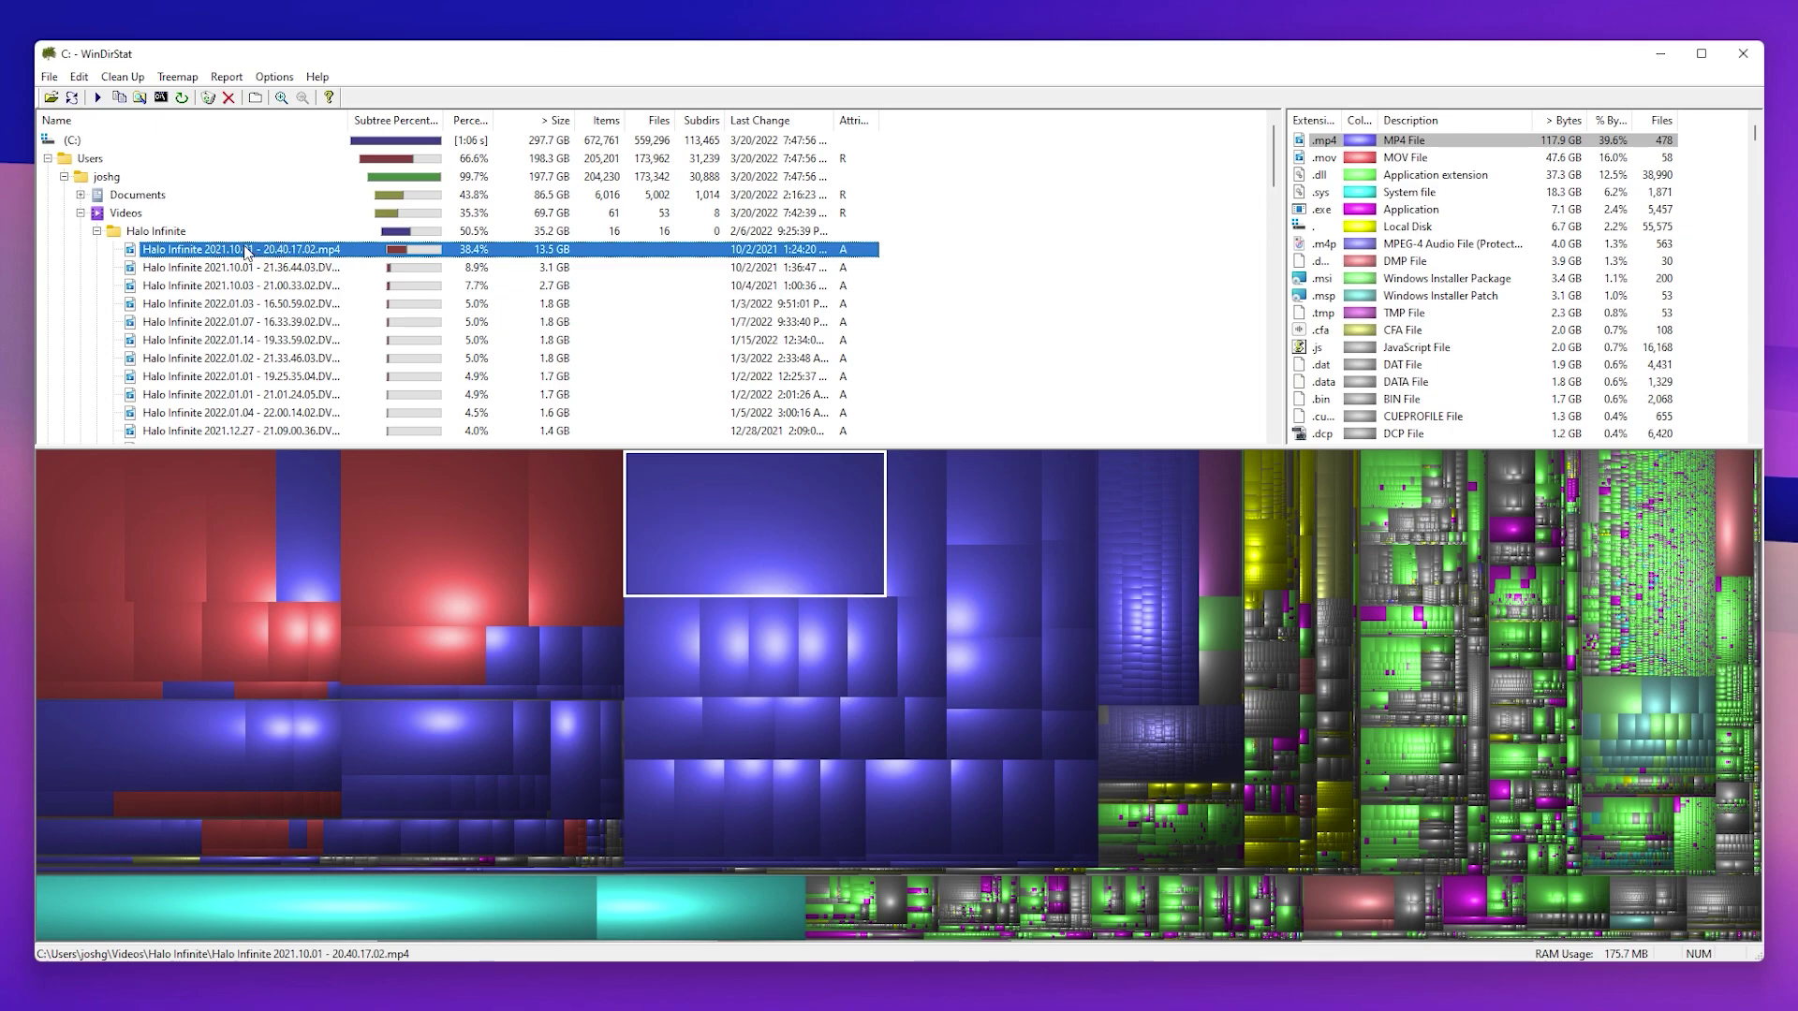
{"action": "right_click", "coordinate": [215, 253]}
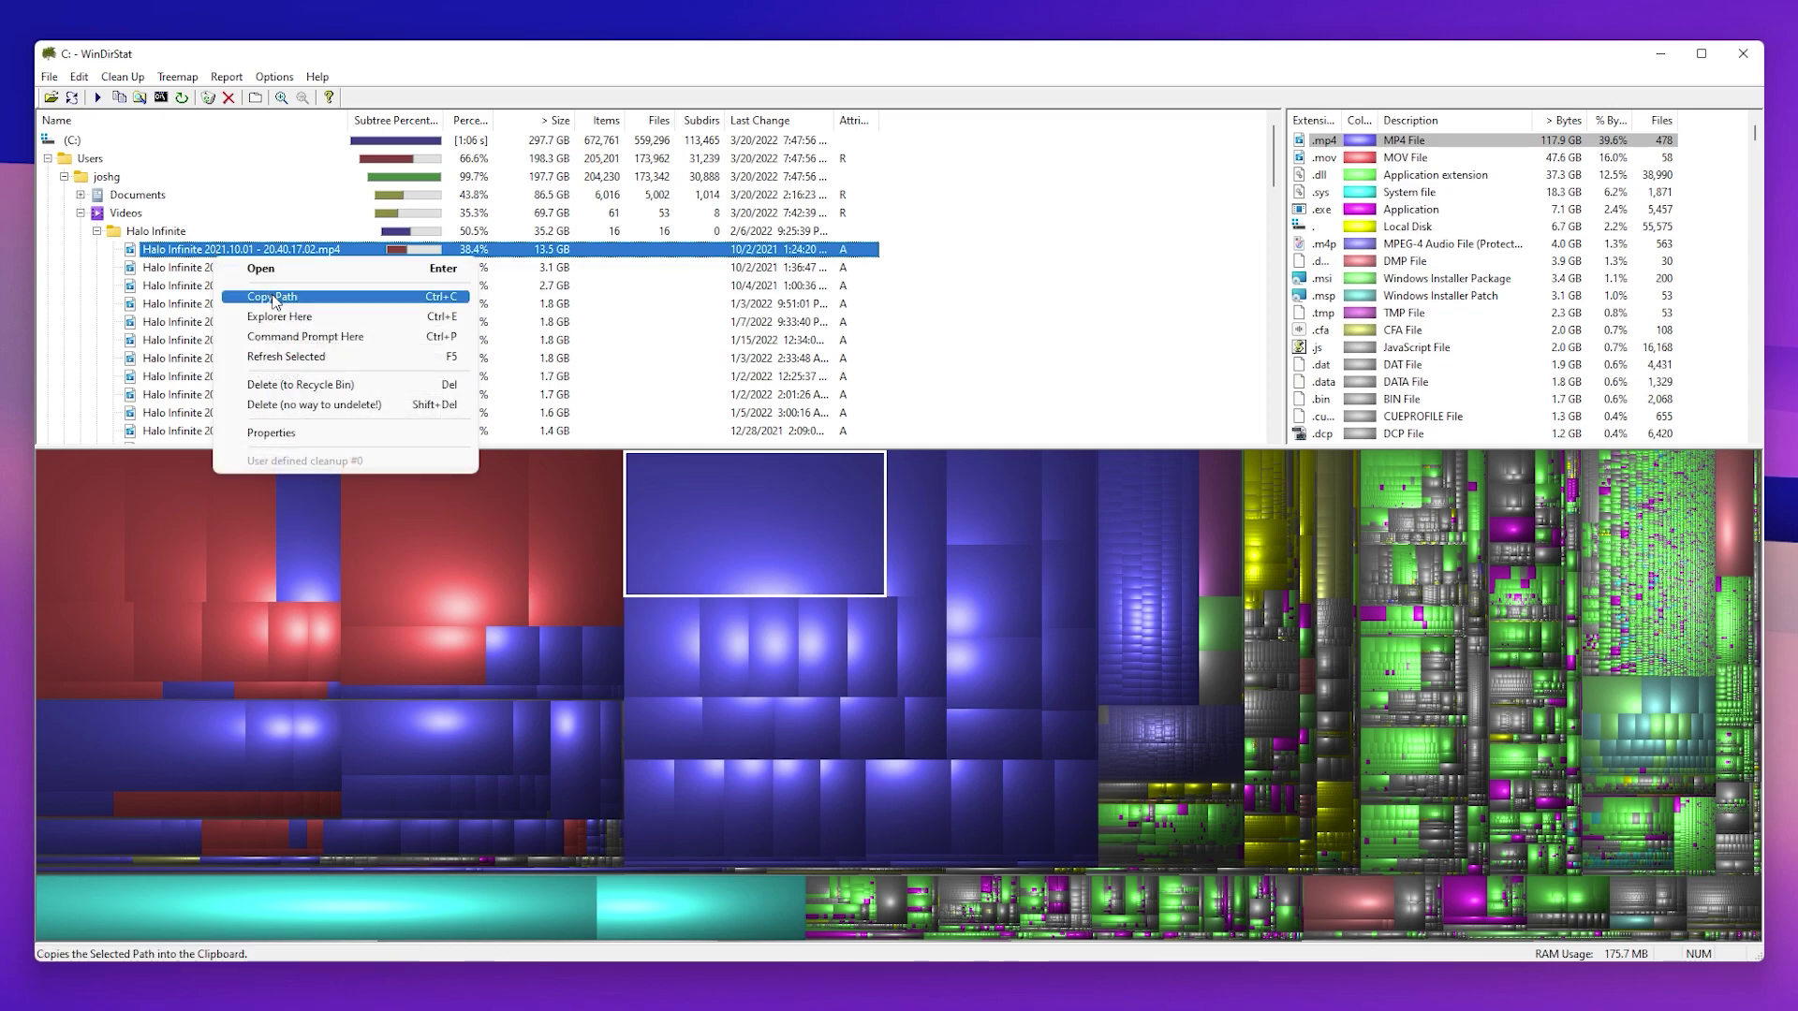
{"action": "left_click", "coordinate": [319, 385]}
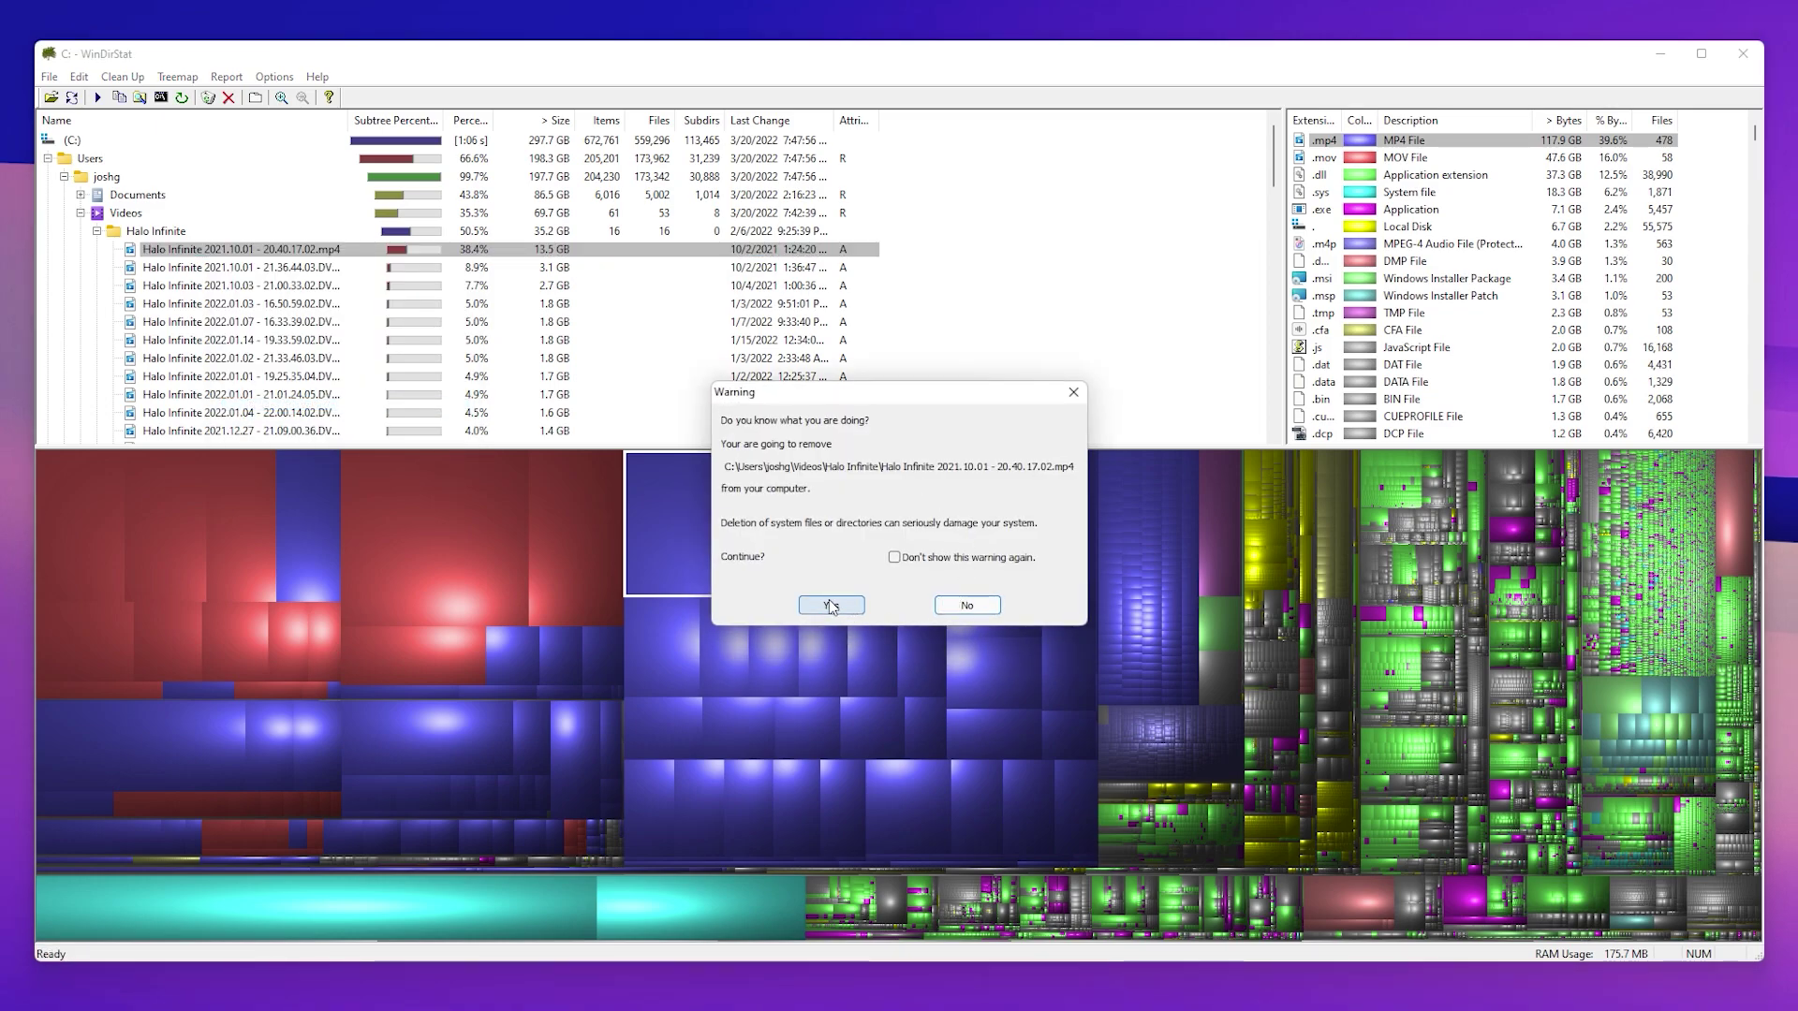
{"action": "left_click", "coordinate": [831, 606]}
{"action": "left_click", "coordinate": [1154, 656]}
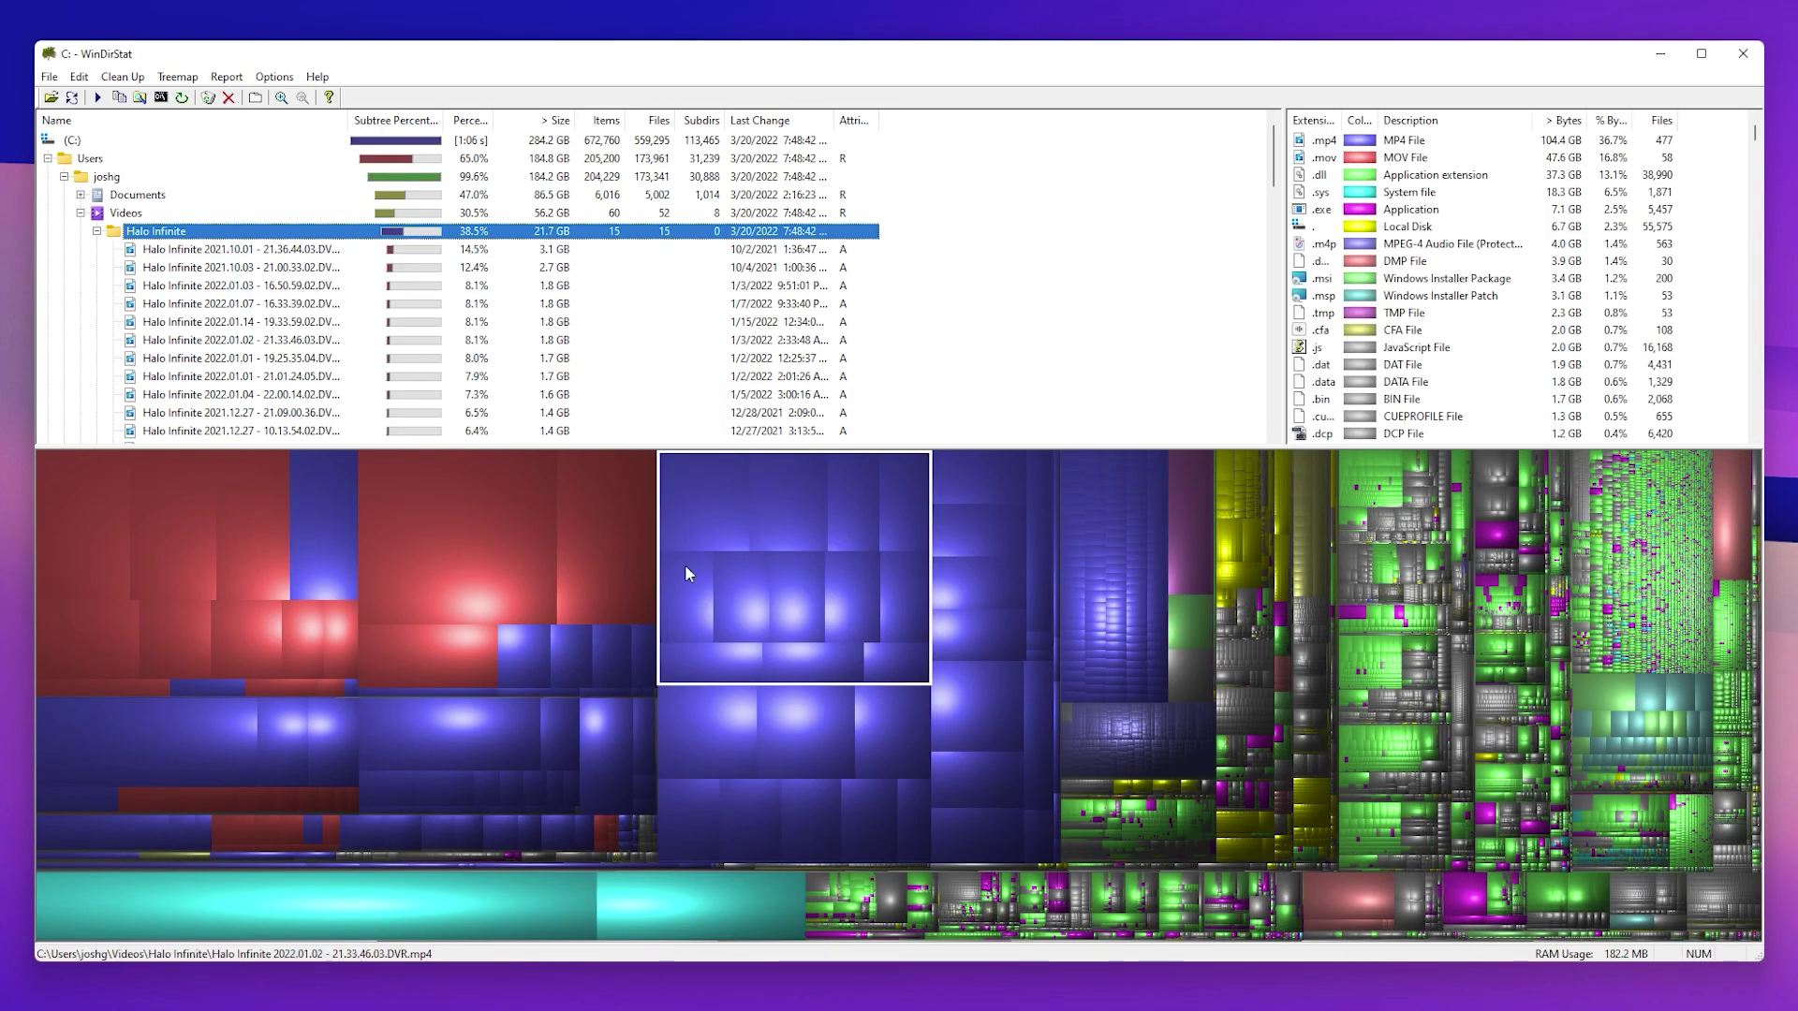
Identify the biggest treemap blocks: IMG_0959.MOV, hiberfil.sys and MVI_1039.MP4
{"action": "left_click", "coordinate": [491, 541]}
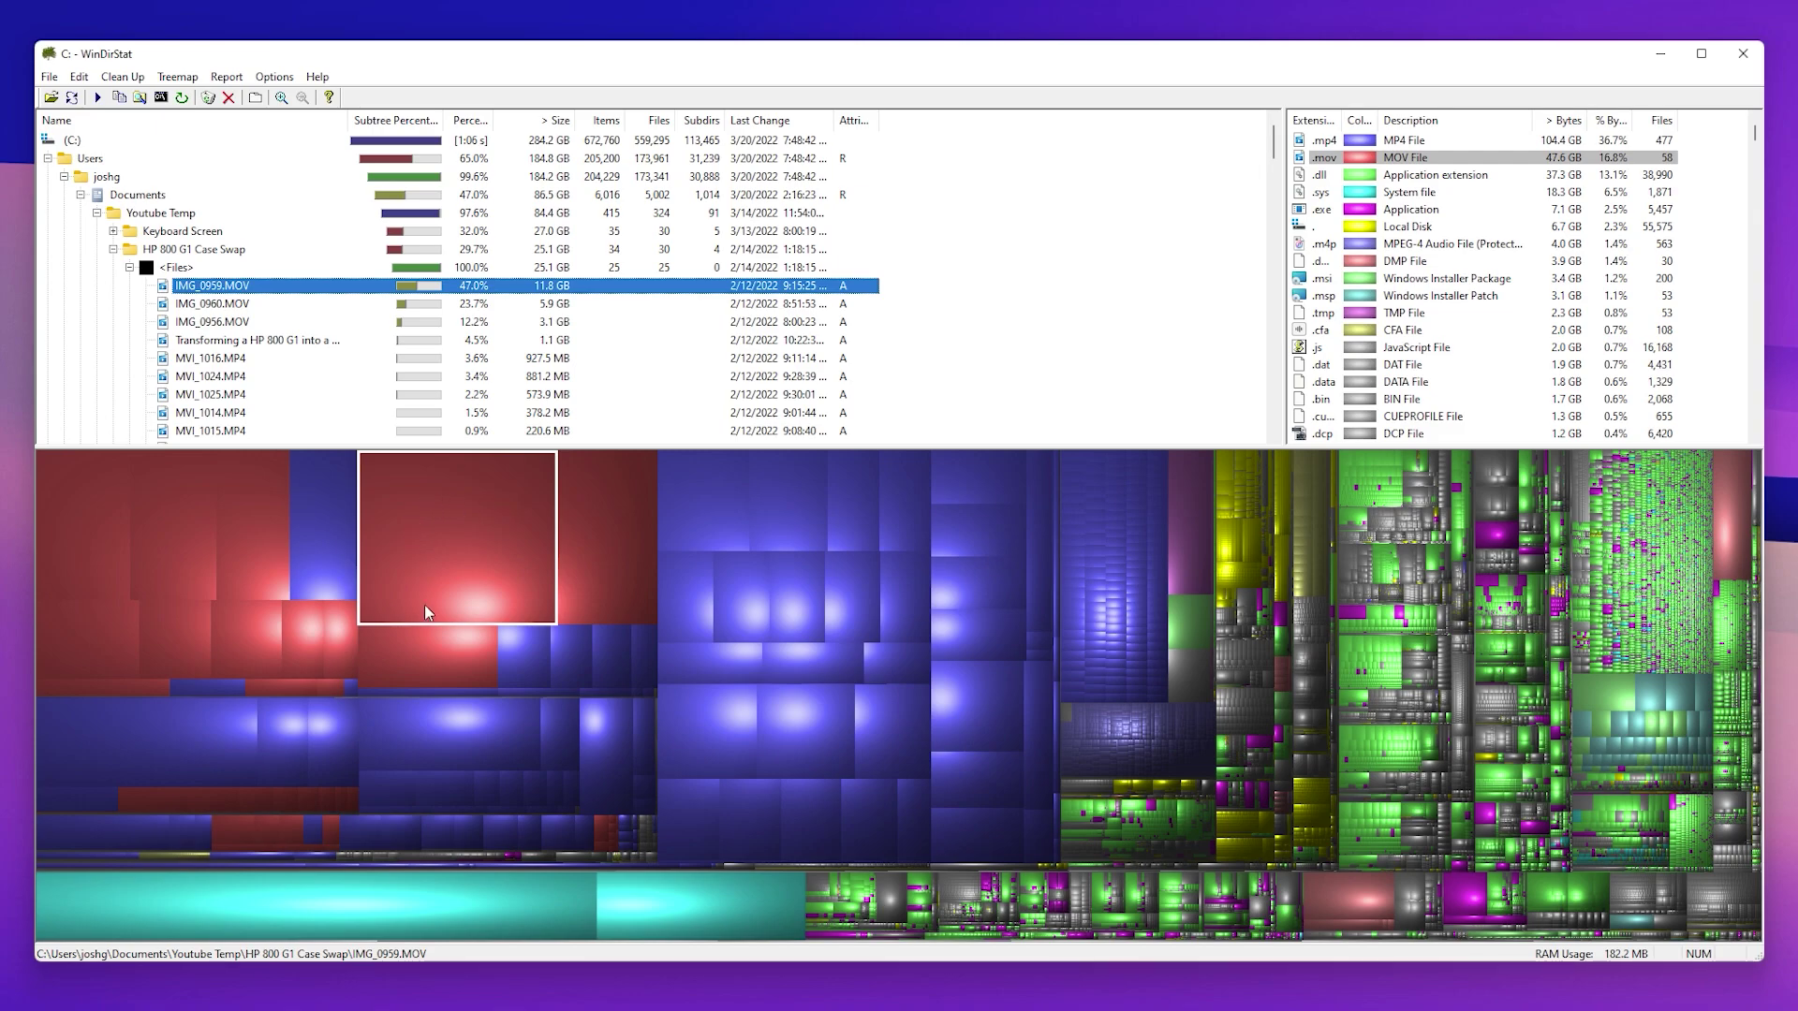
{"action": "left_click", "coordinate": [330, 930]}
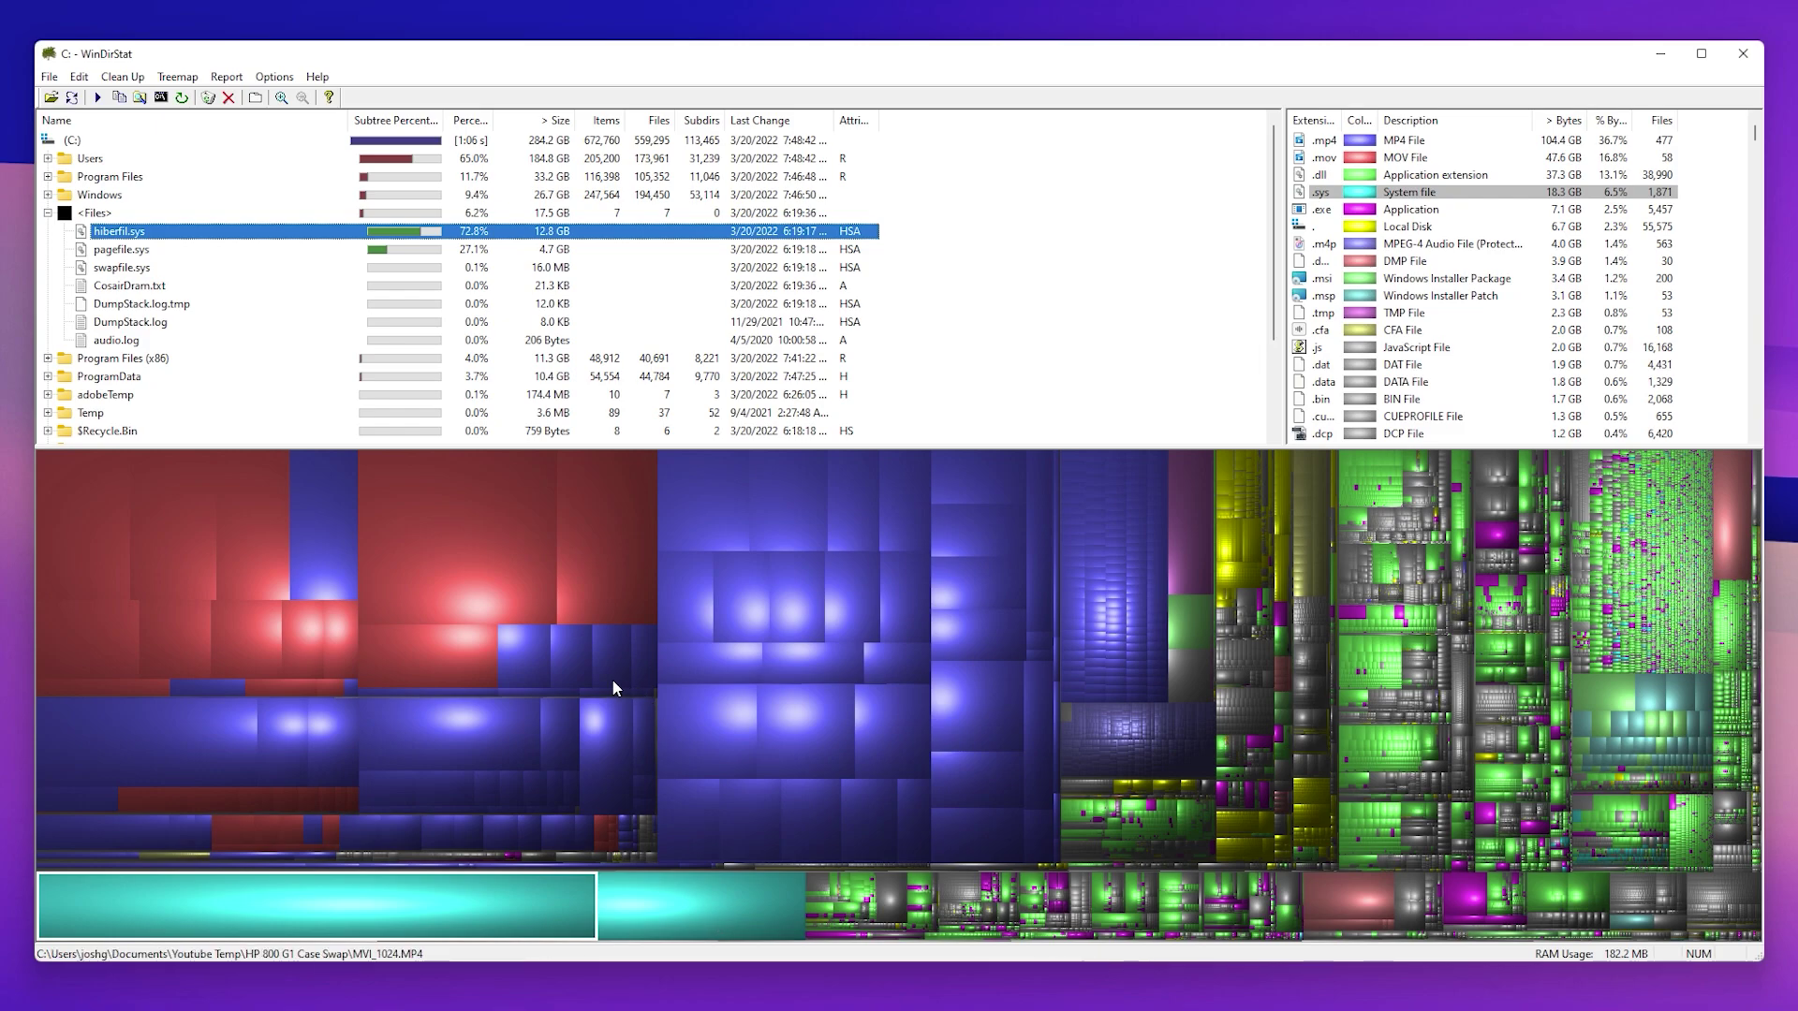
{"action": "left_click", "coordinate": [433, 737]}
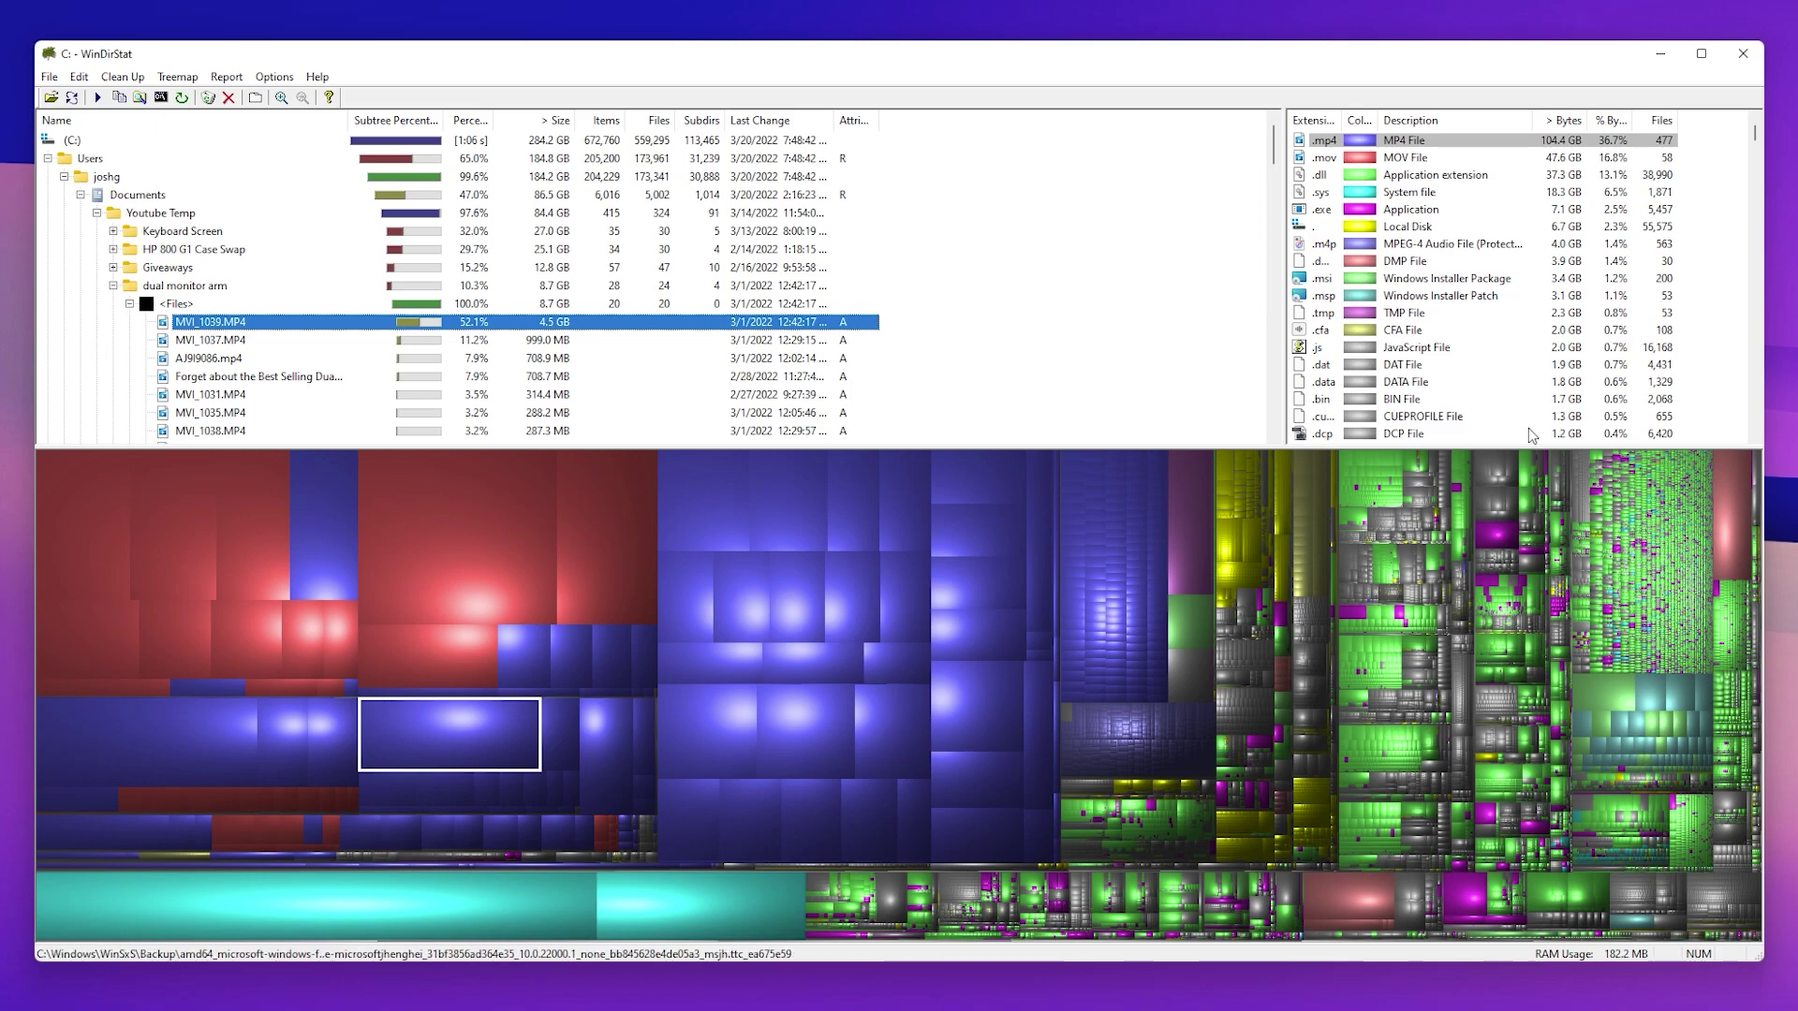
Collapse the Documents, user home and Users folders in the tree
{"action": "left_click", "coordinate": [80, 194]}
{"action": "left_click", "coordinate": [63, 177]}
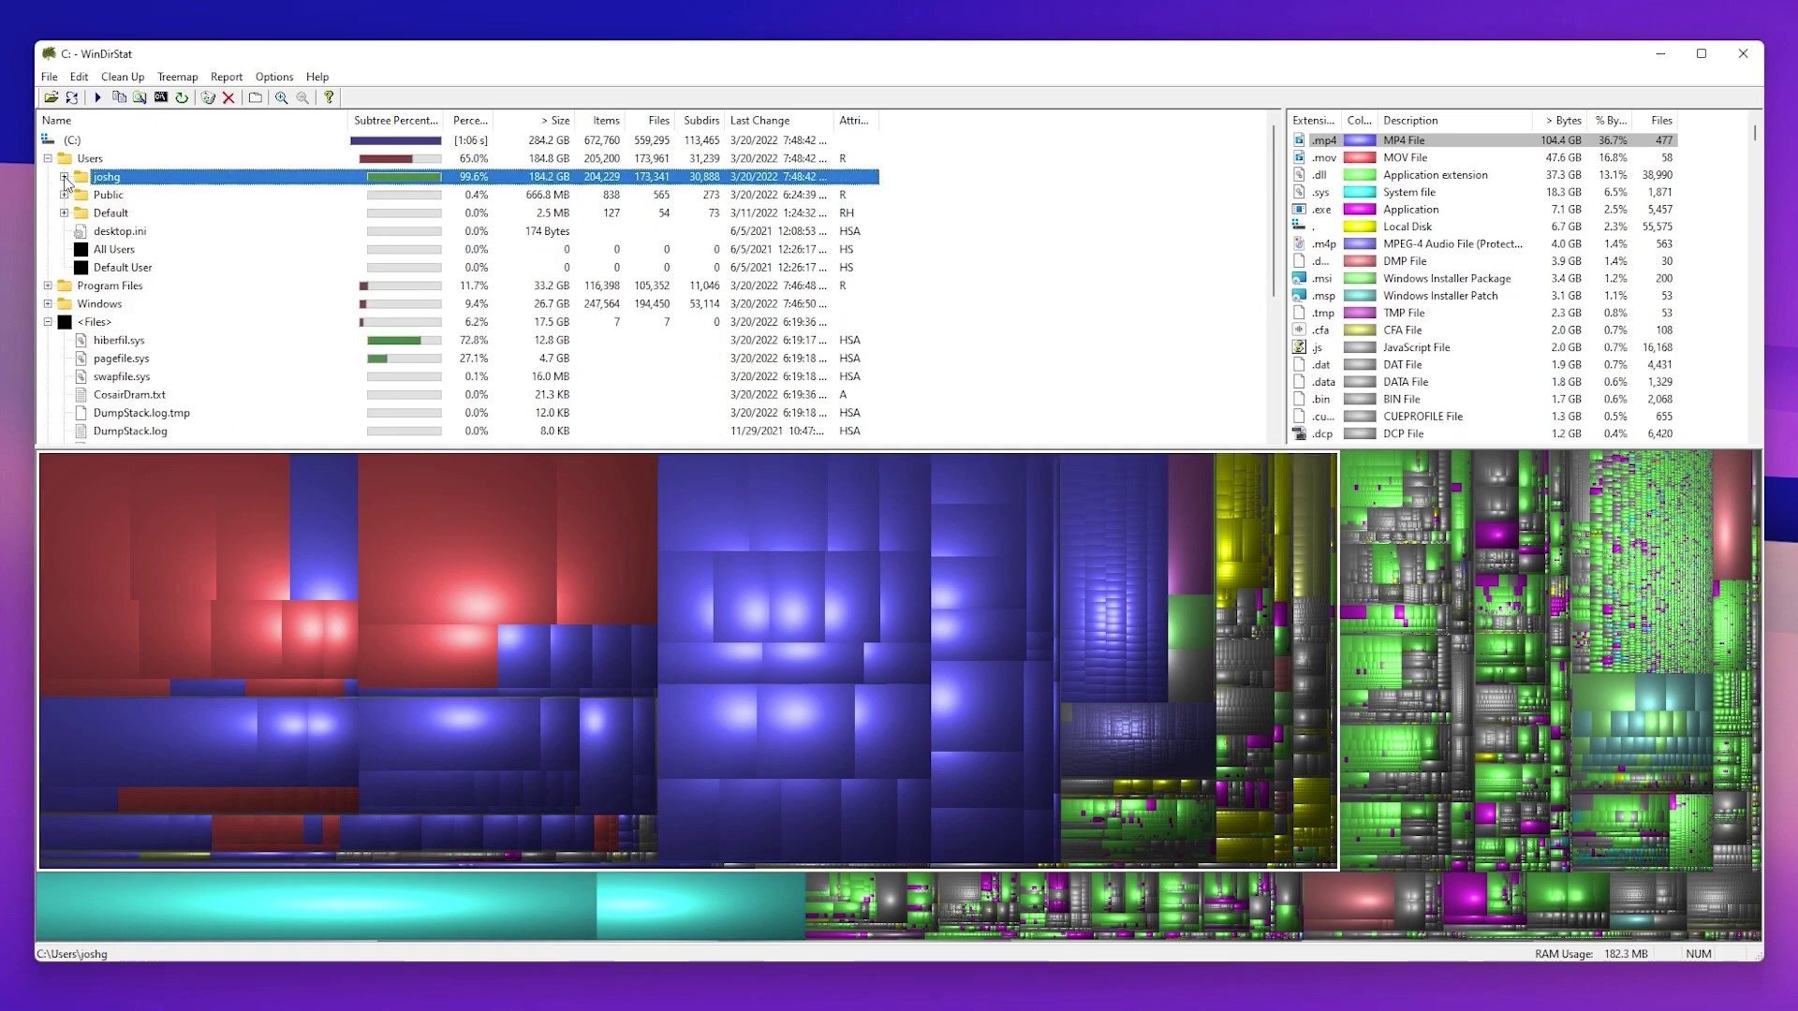
{"action": "left_click", "coordinate": [47, 158]}
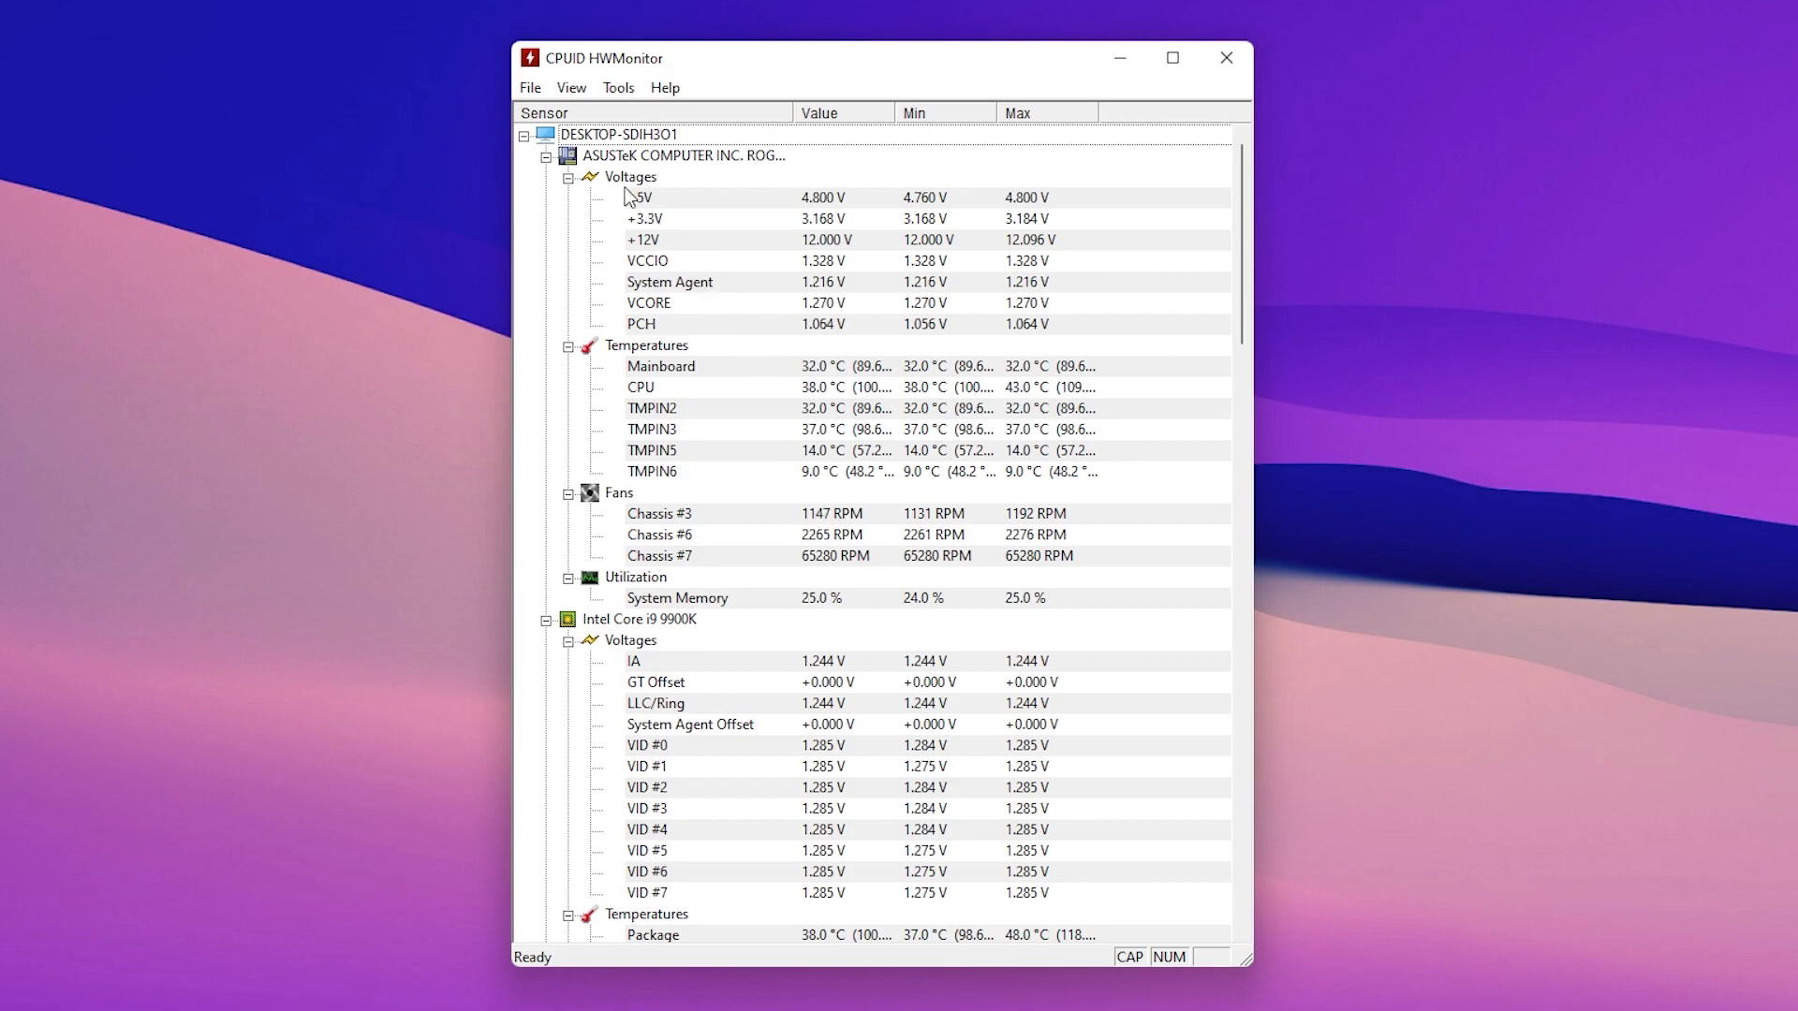
Collapse the ASUSTeK motherboard sensors and review the Core i9 9900K readings
{"action": "left_click", "coordinate": [546, 158]}
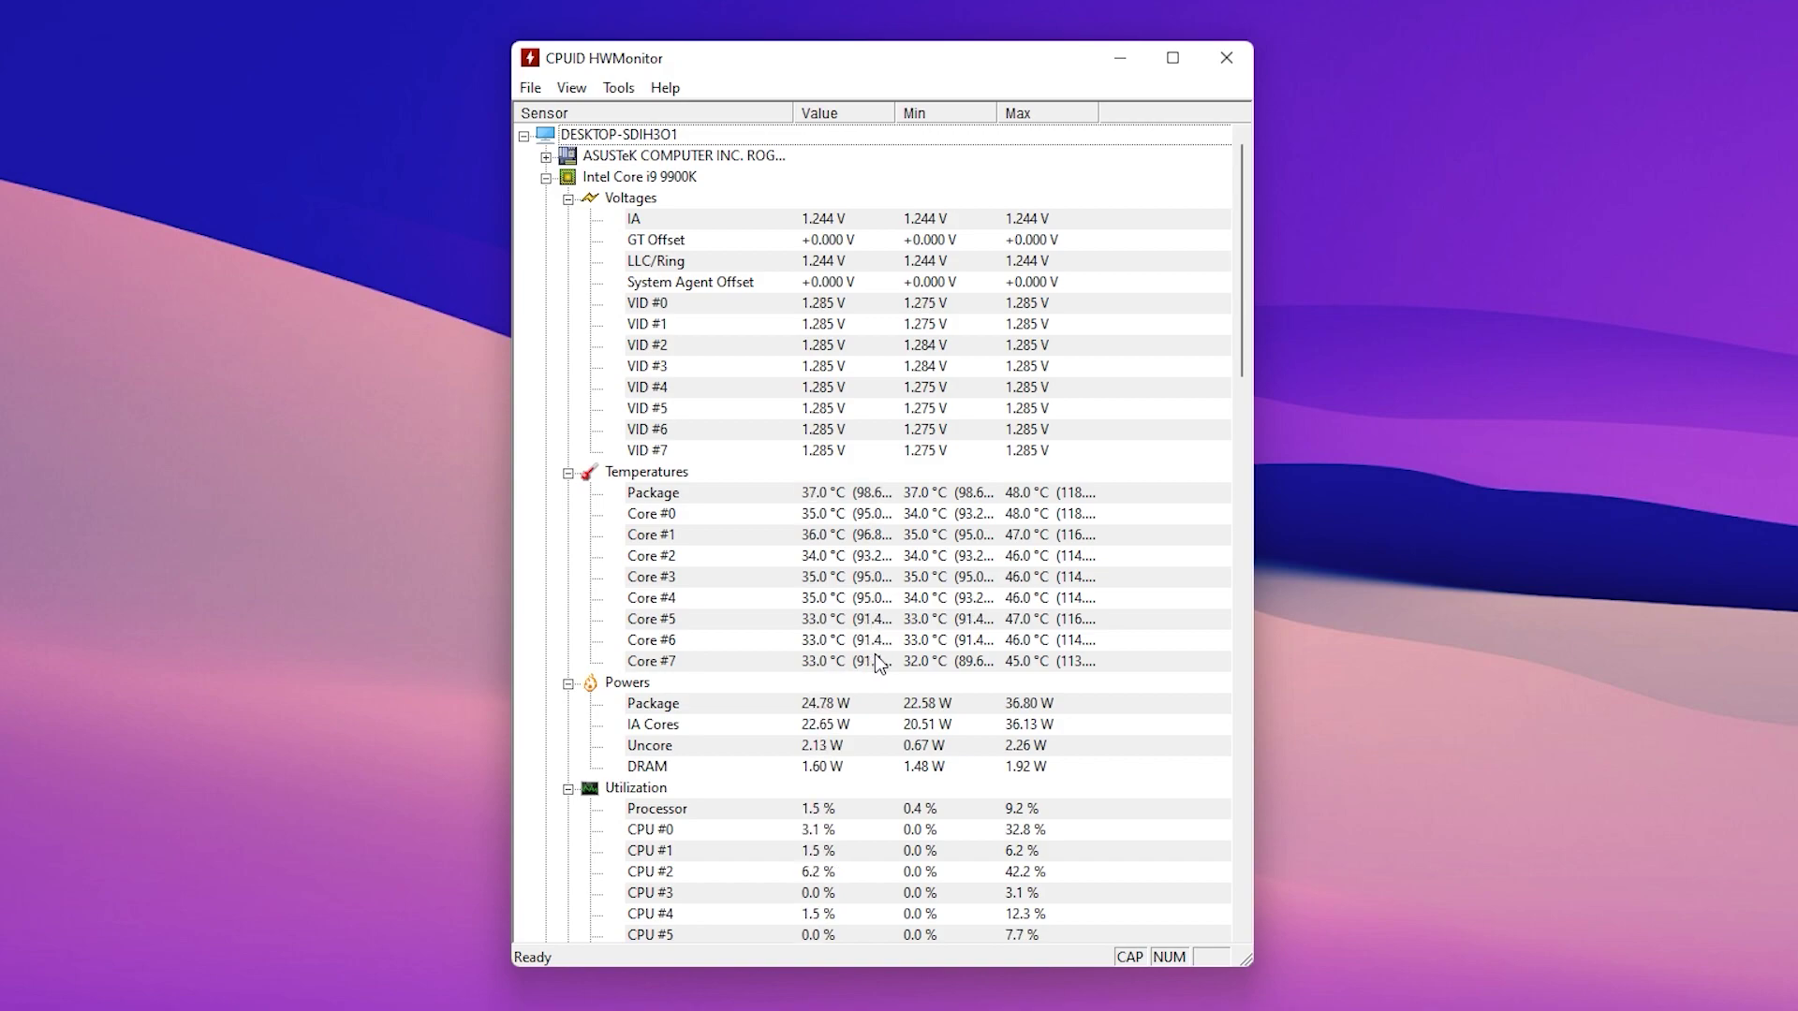
{"action": "scroll", "coordinate": [877, 661], "scroll_direction": "down", "scroll_amount": 1}
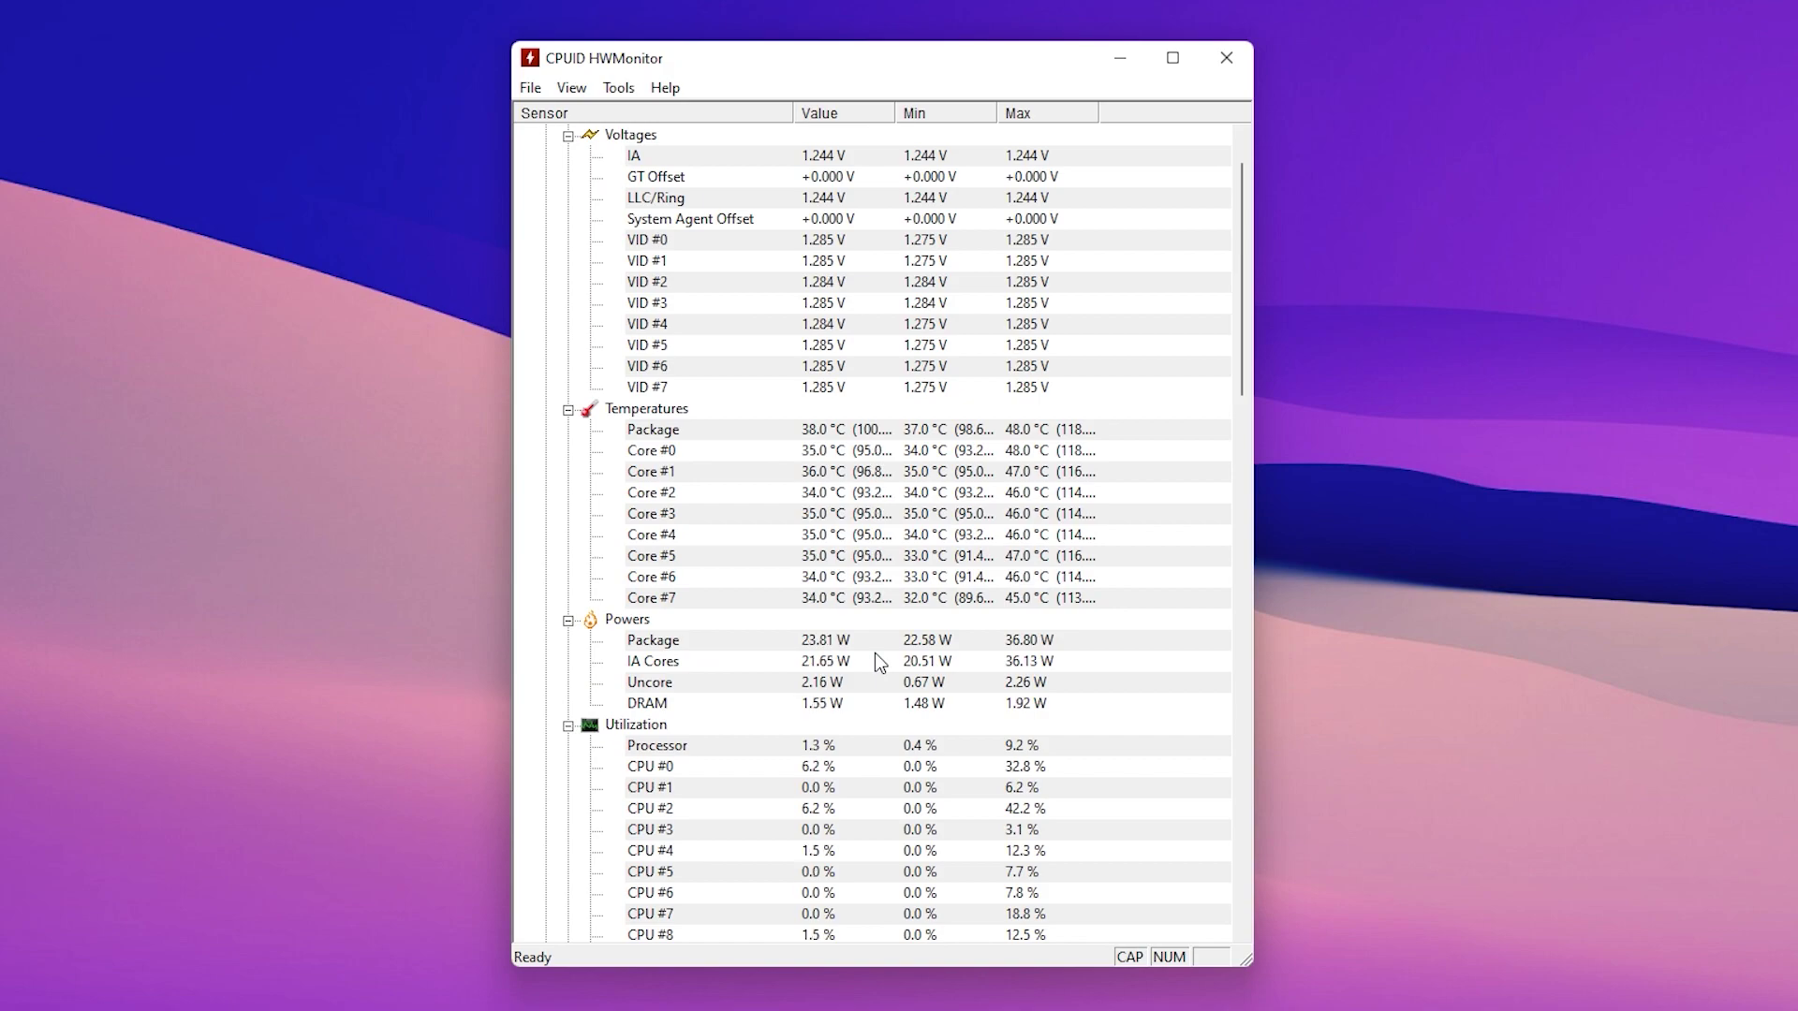
{"action": "scroll", "coordinate": [859, 648], "scroll_direction": "down", "scroll_amount": 2}
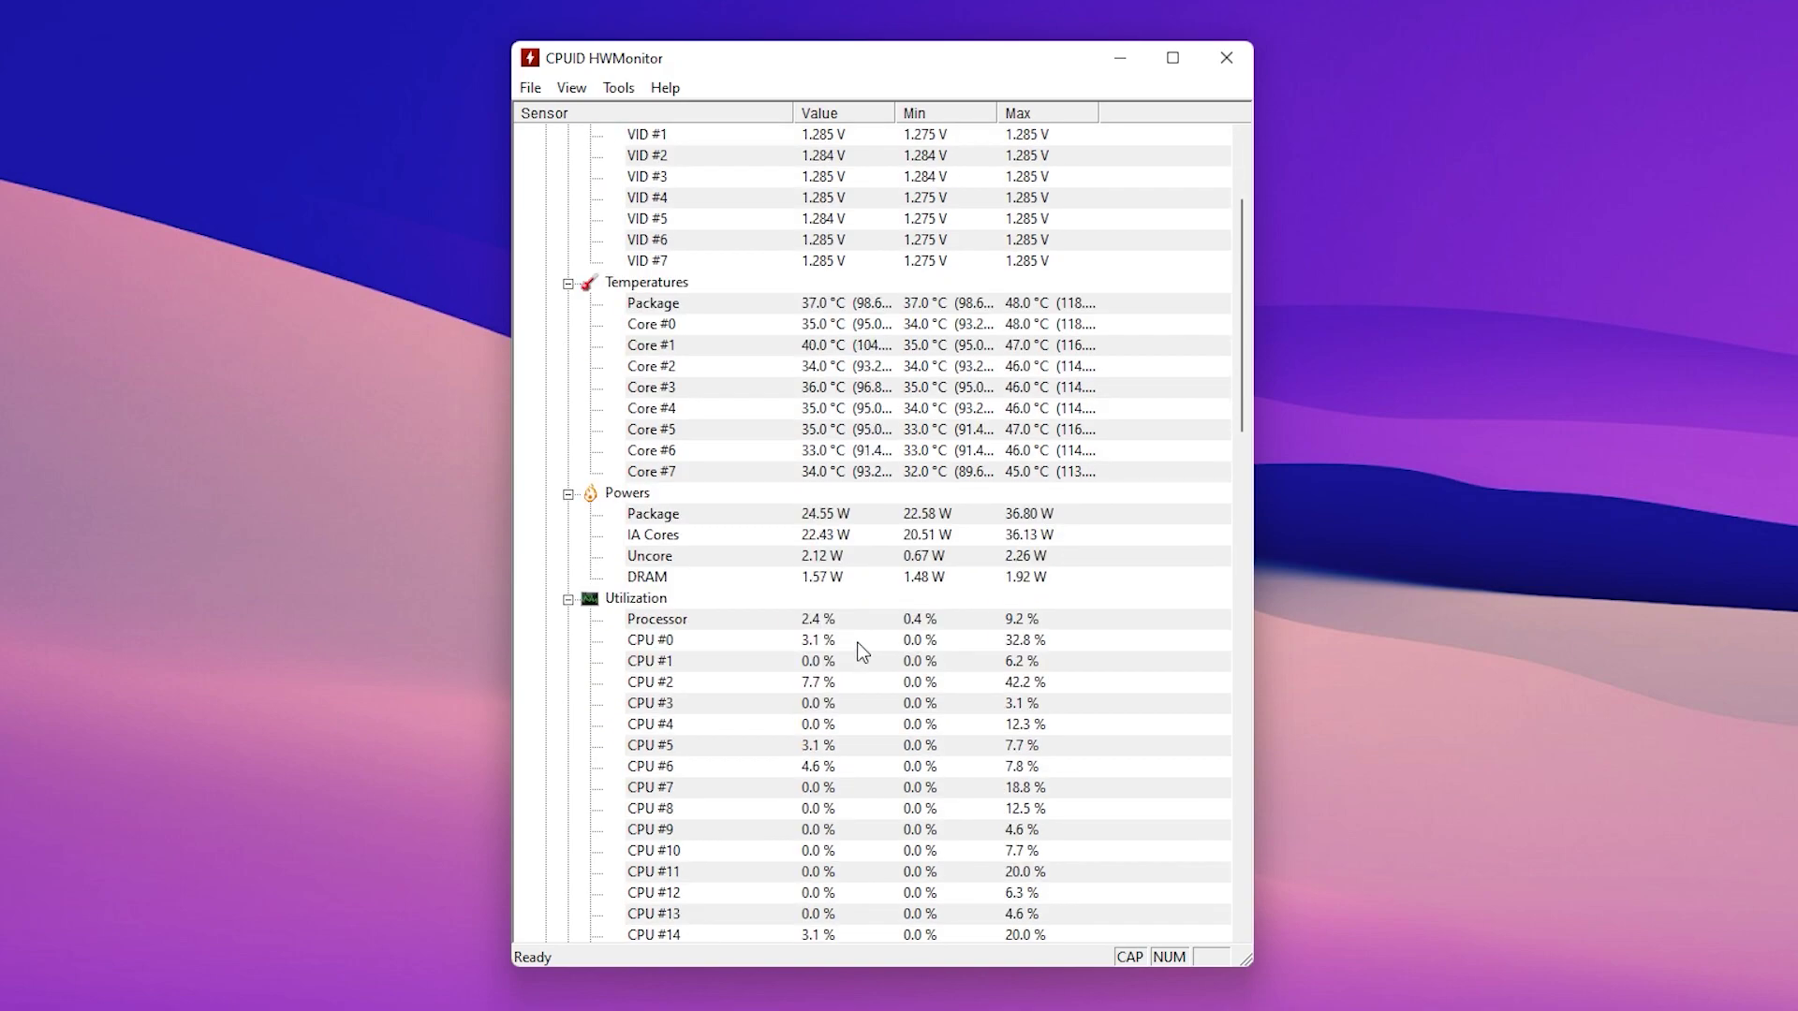
{"action": "scroll", "coordinate": [861, 651], "scroll_direction": "down", "scroll_amount": 1}
{"action": "scroll", "coordinate": [860, 647], "scroll_direction": "down", "scroll_amount": 2}
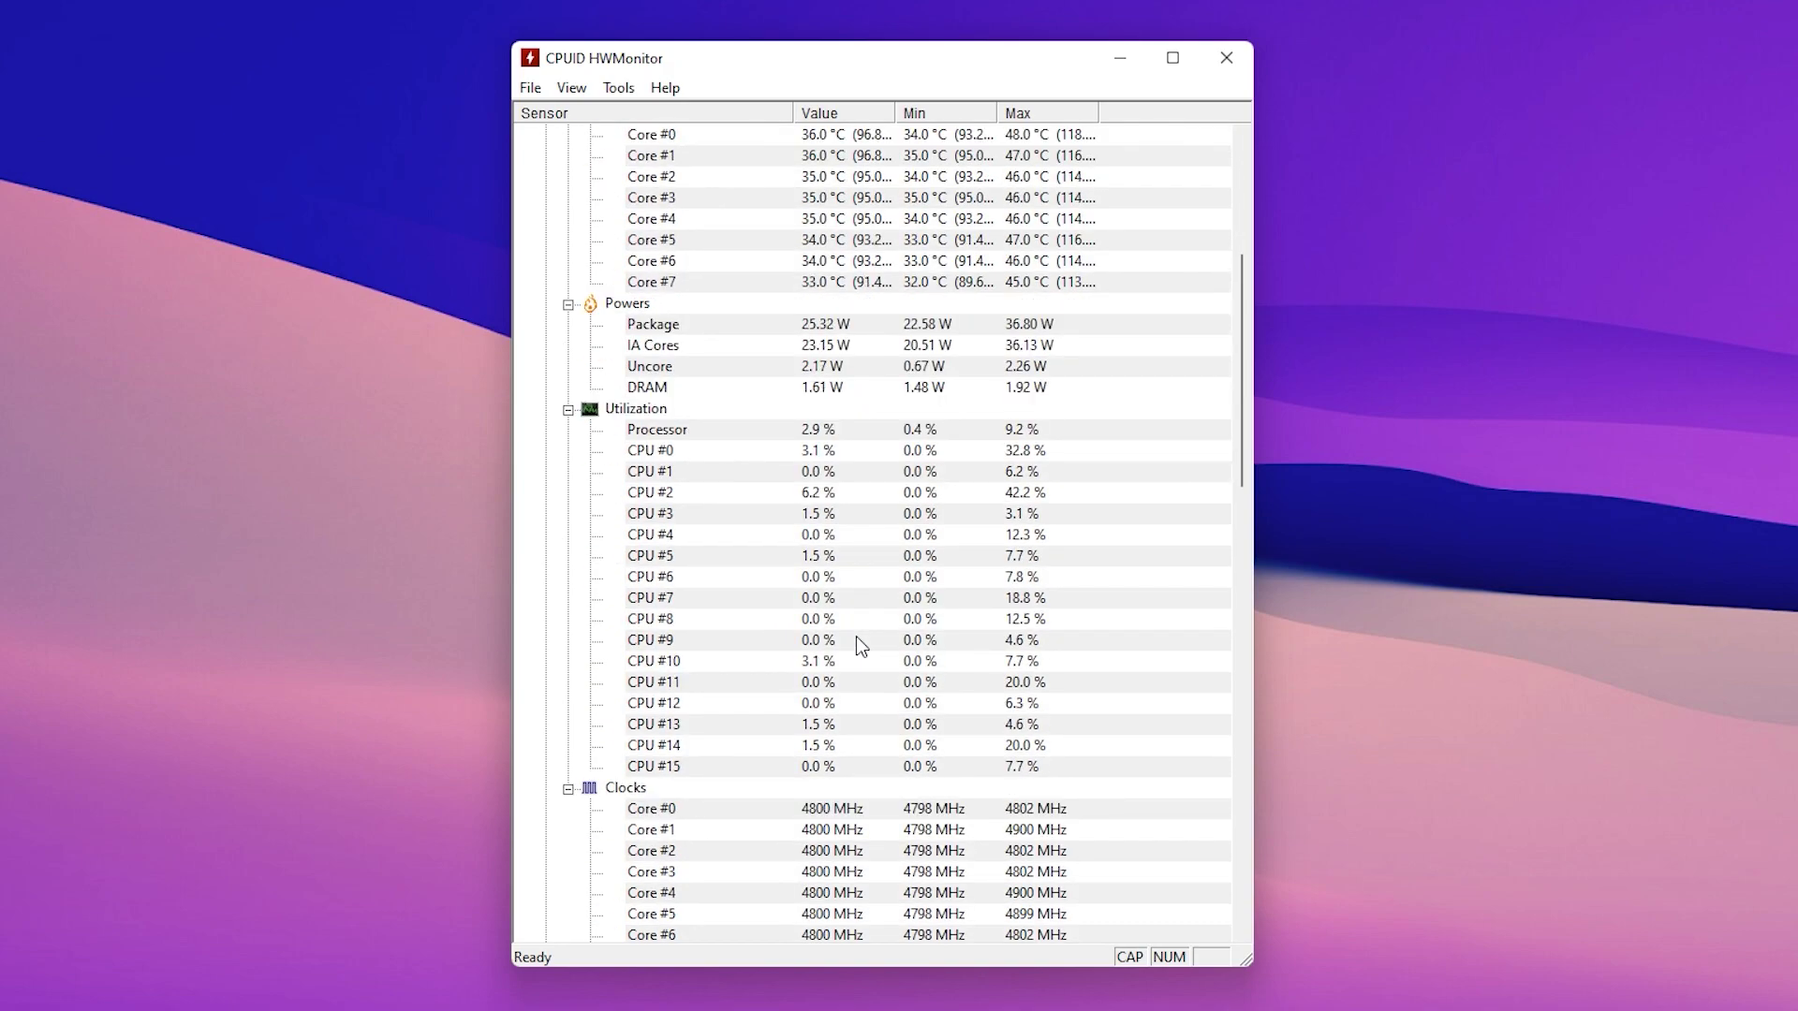
{"action": "scroll", "coordinate": [856, 642], "scroll_direction": "down", "scroll_amount": 2}
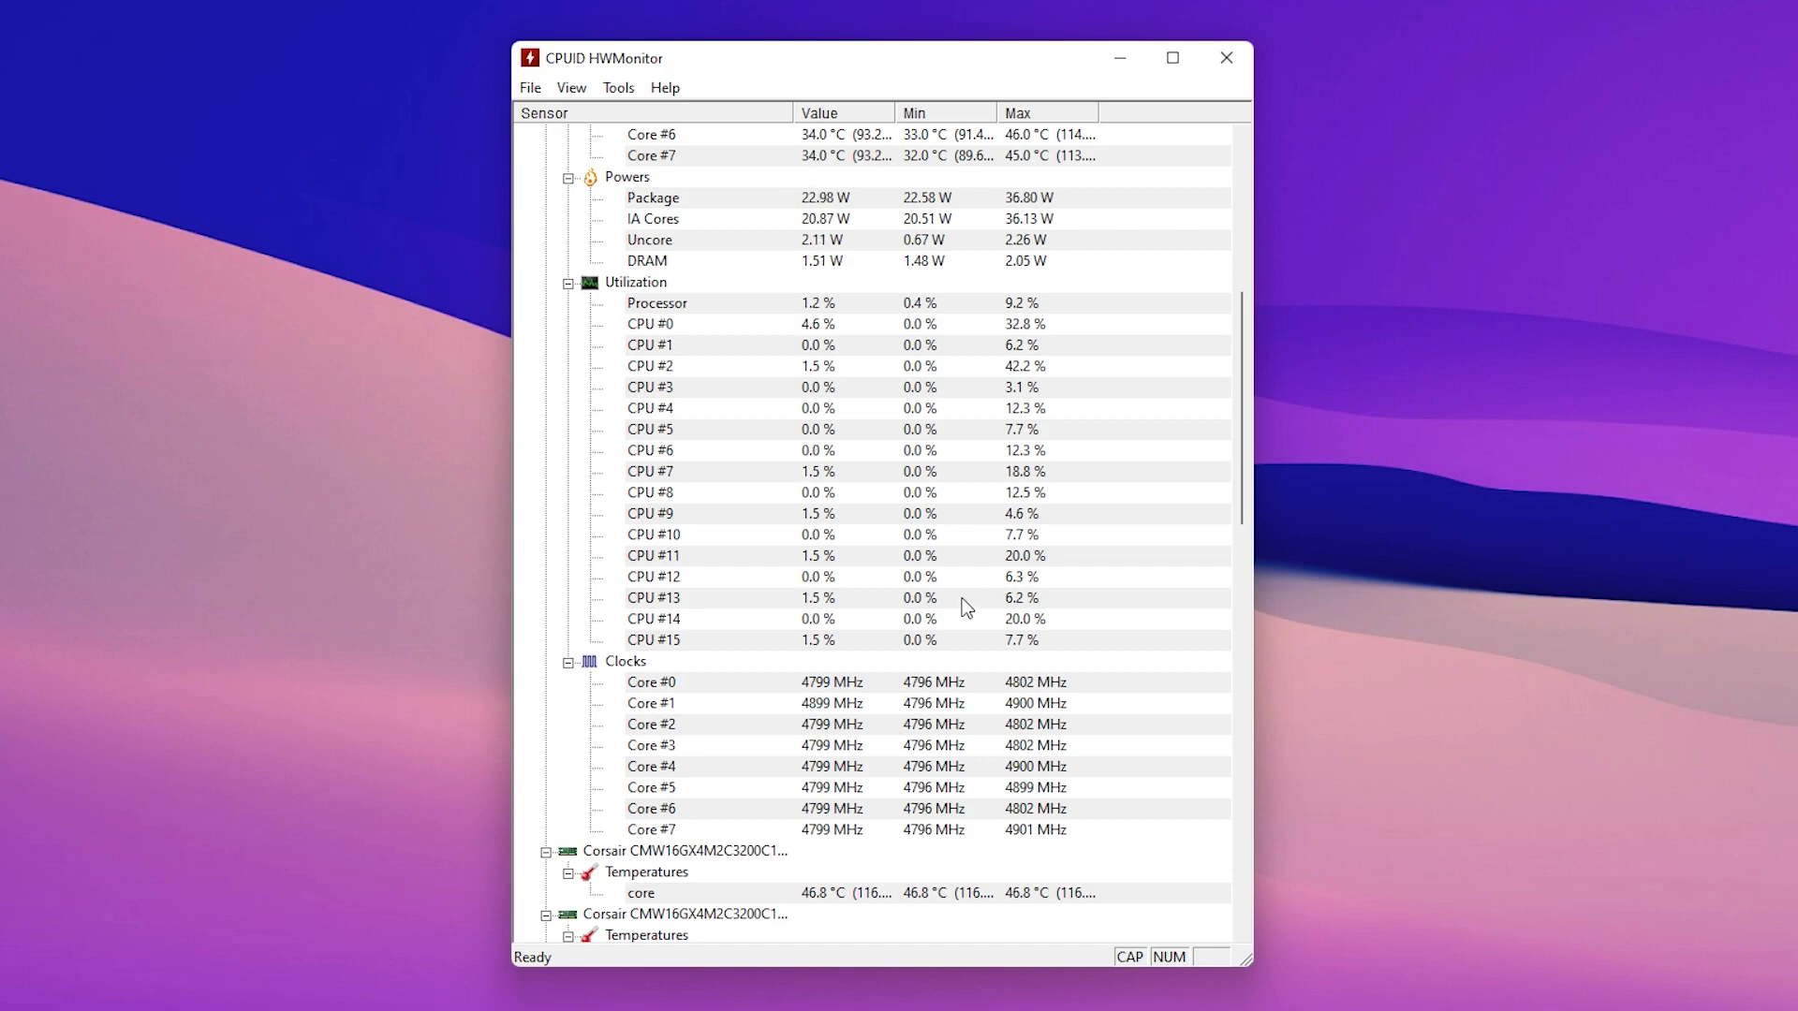
{"action": "scroll", "coordinate": [965, 609], "scroll_direction": "up", "scroll_amount": 8}
Collapse the Intel Core i9 9900K sensor branch and look over the remaining readings
{"action": "left_click", "coordinate": [546, 177]}
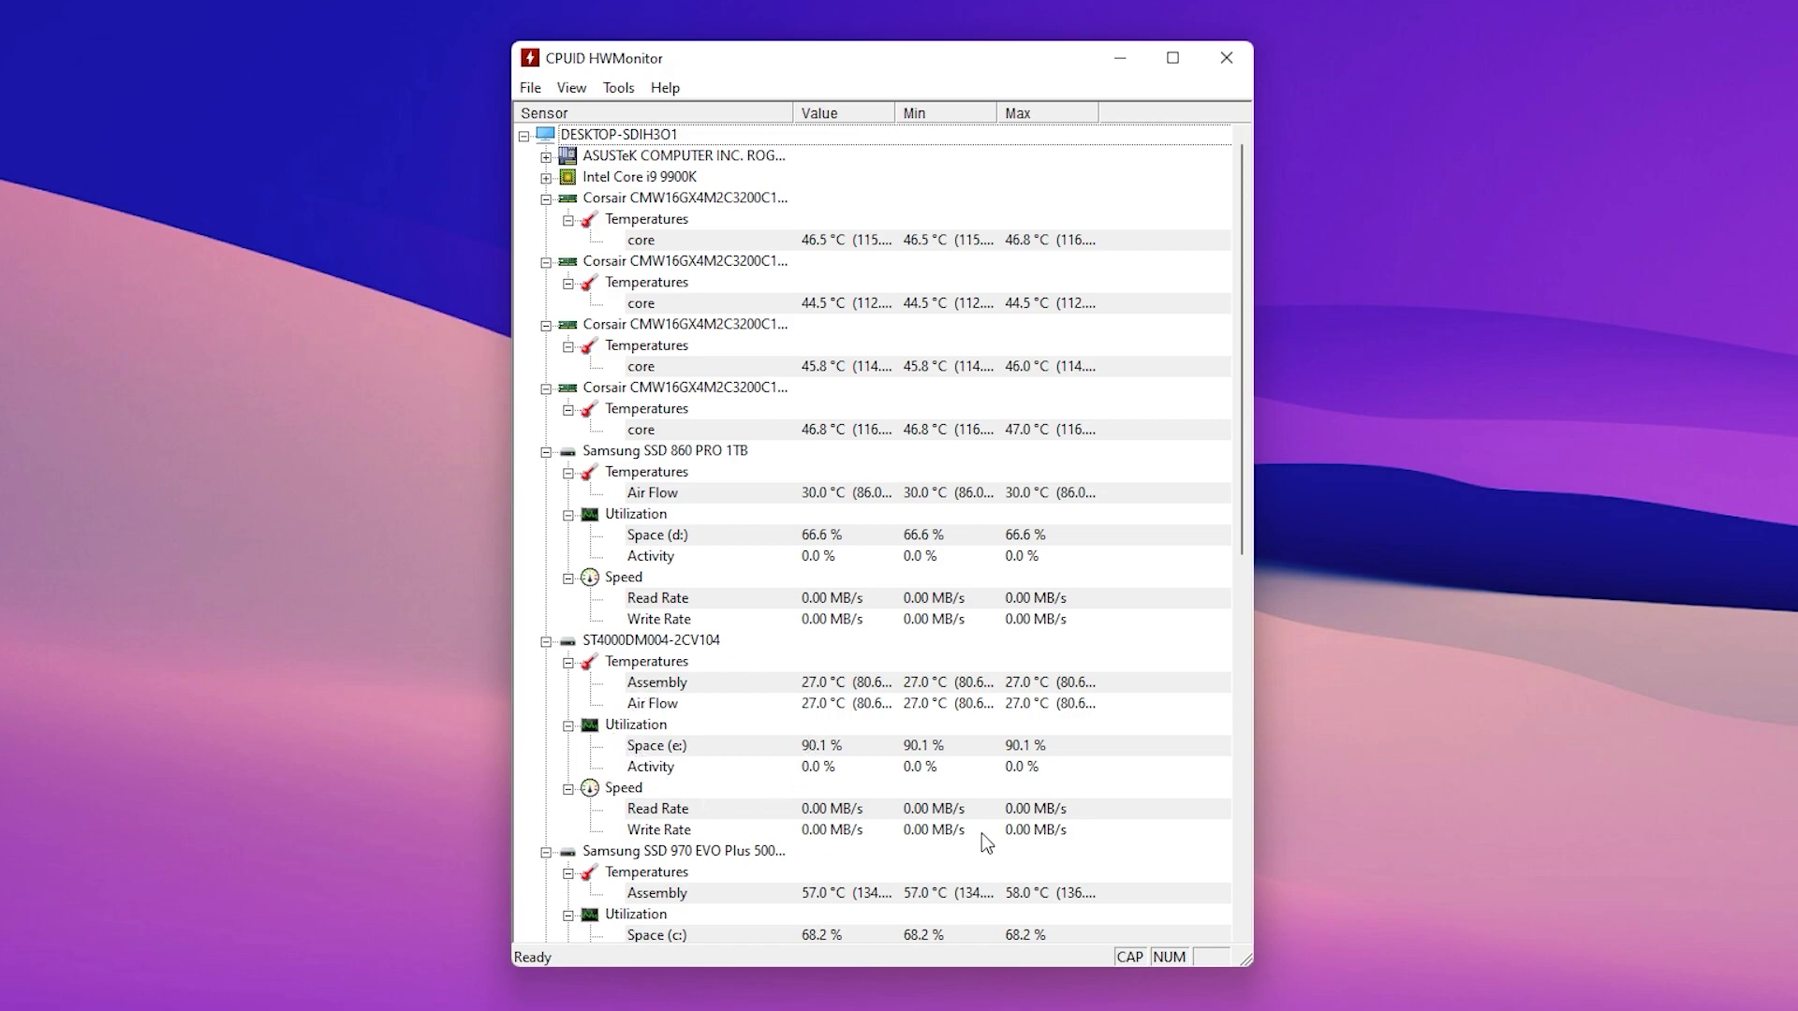
{"action": "scroll", "coordinate": [986, 843], "scroll_direction": "down", "scroll_amount": 2}
{"action": "scroll", "coordinate": [833, 772], "scroll_direction": "down", "scroll_amount": 1}
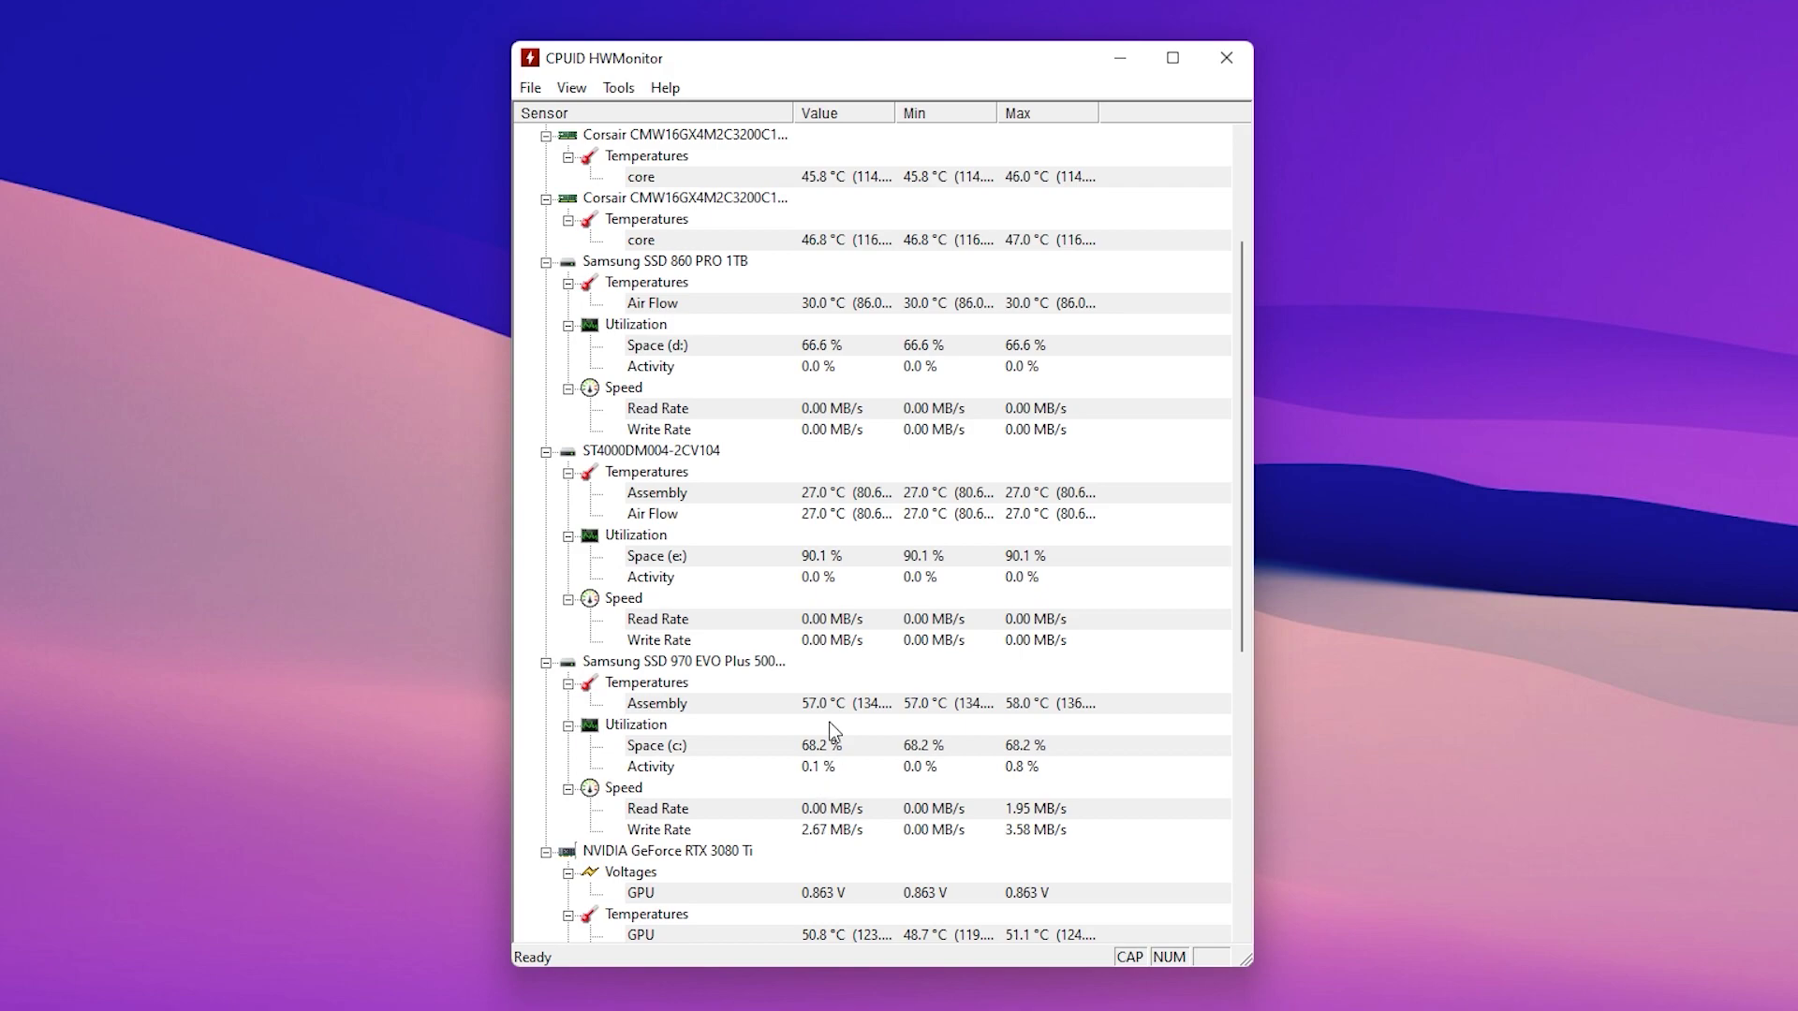
{"action": "scroll", "coordinate": [794, 567], "scroll_direction": "up", "scroll_amount": 1}
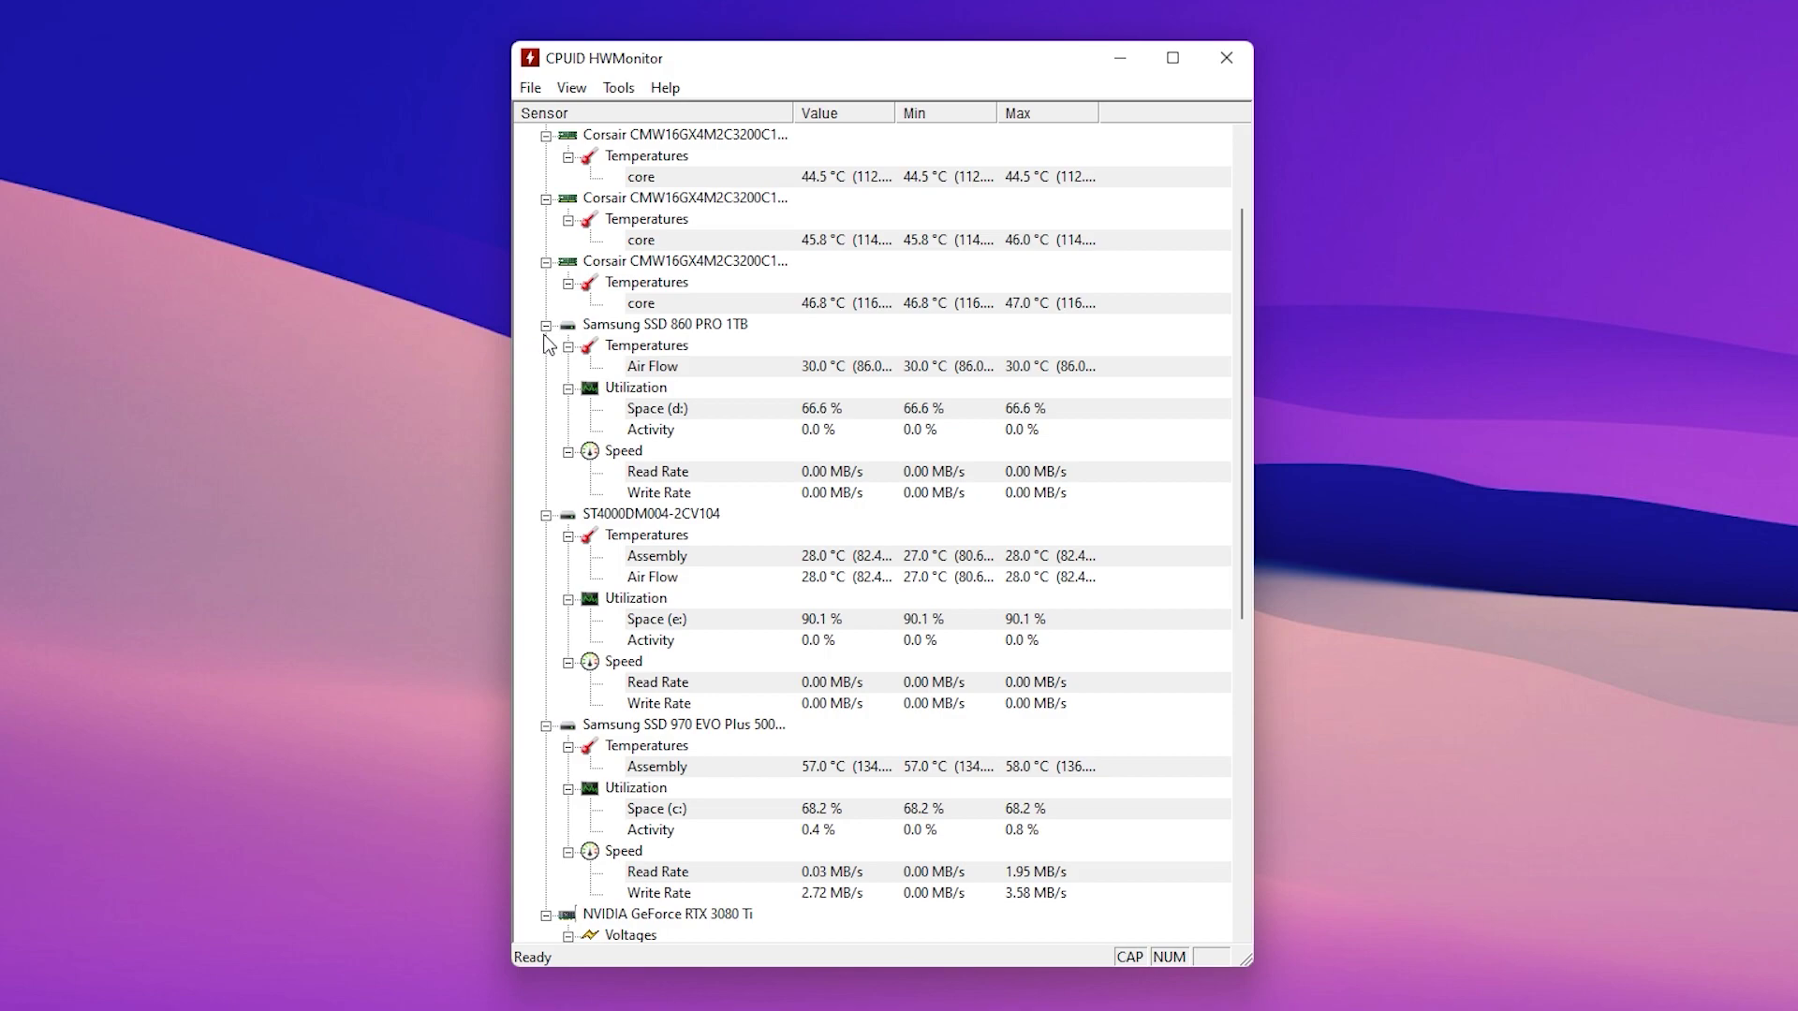
{"action": "scroll", "coordinate": [547, 341], "scroll_direction": "up", "scroll_amount": 2}
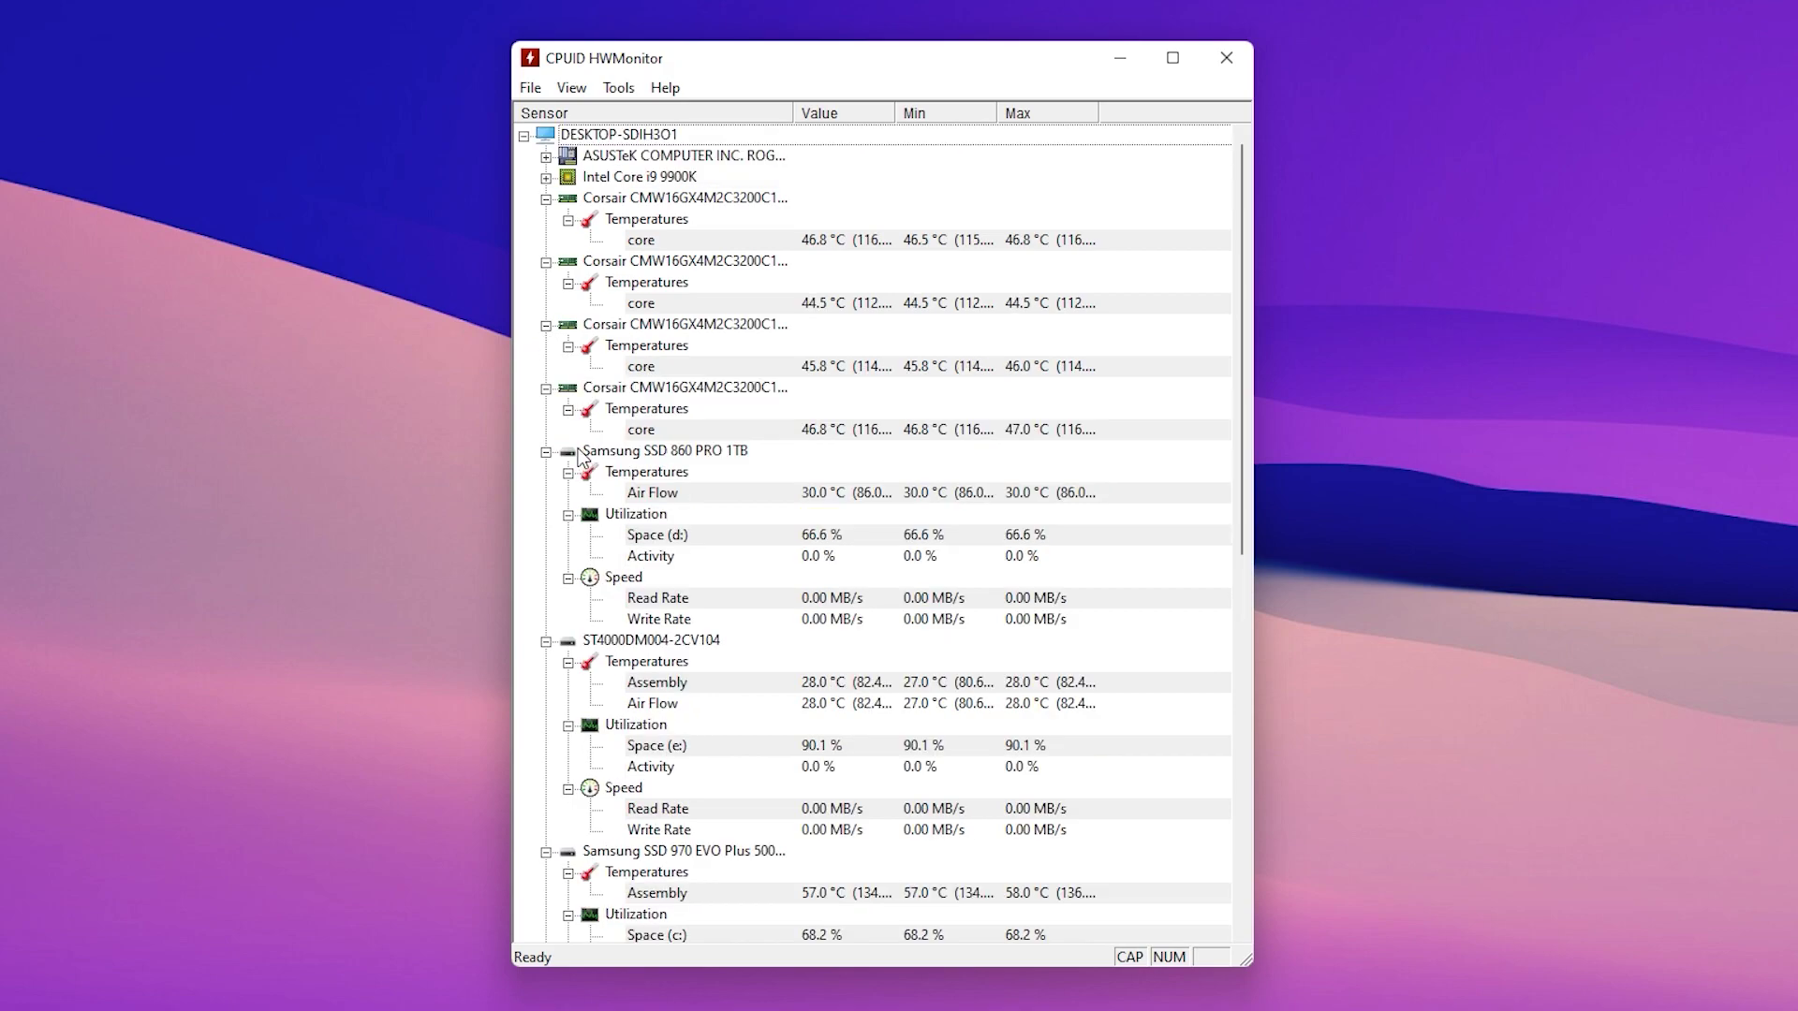
Collapse the Corsair memory, Samsung 860 PRO, ST4000DM004, Samsung 970 EVO and RTX 3080 Ti branches
{"action": "left_click", "coordinate": [546, 219]}
{"action": "left_click", "coordinate": [546, 241]}
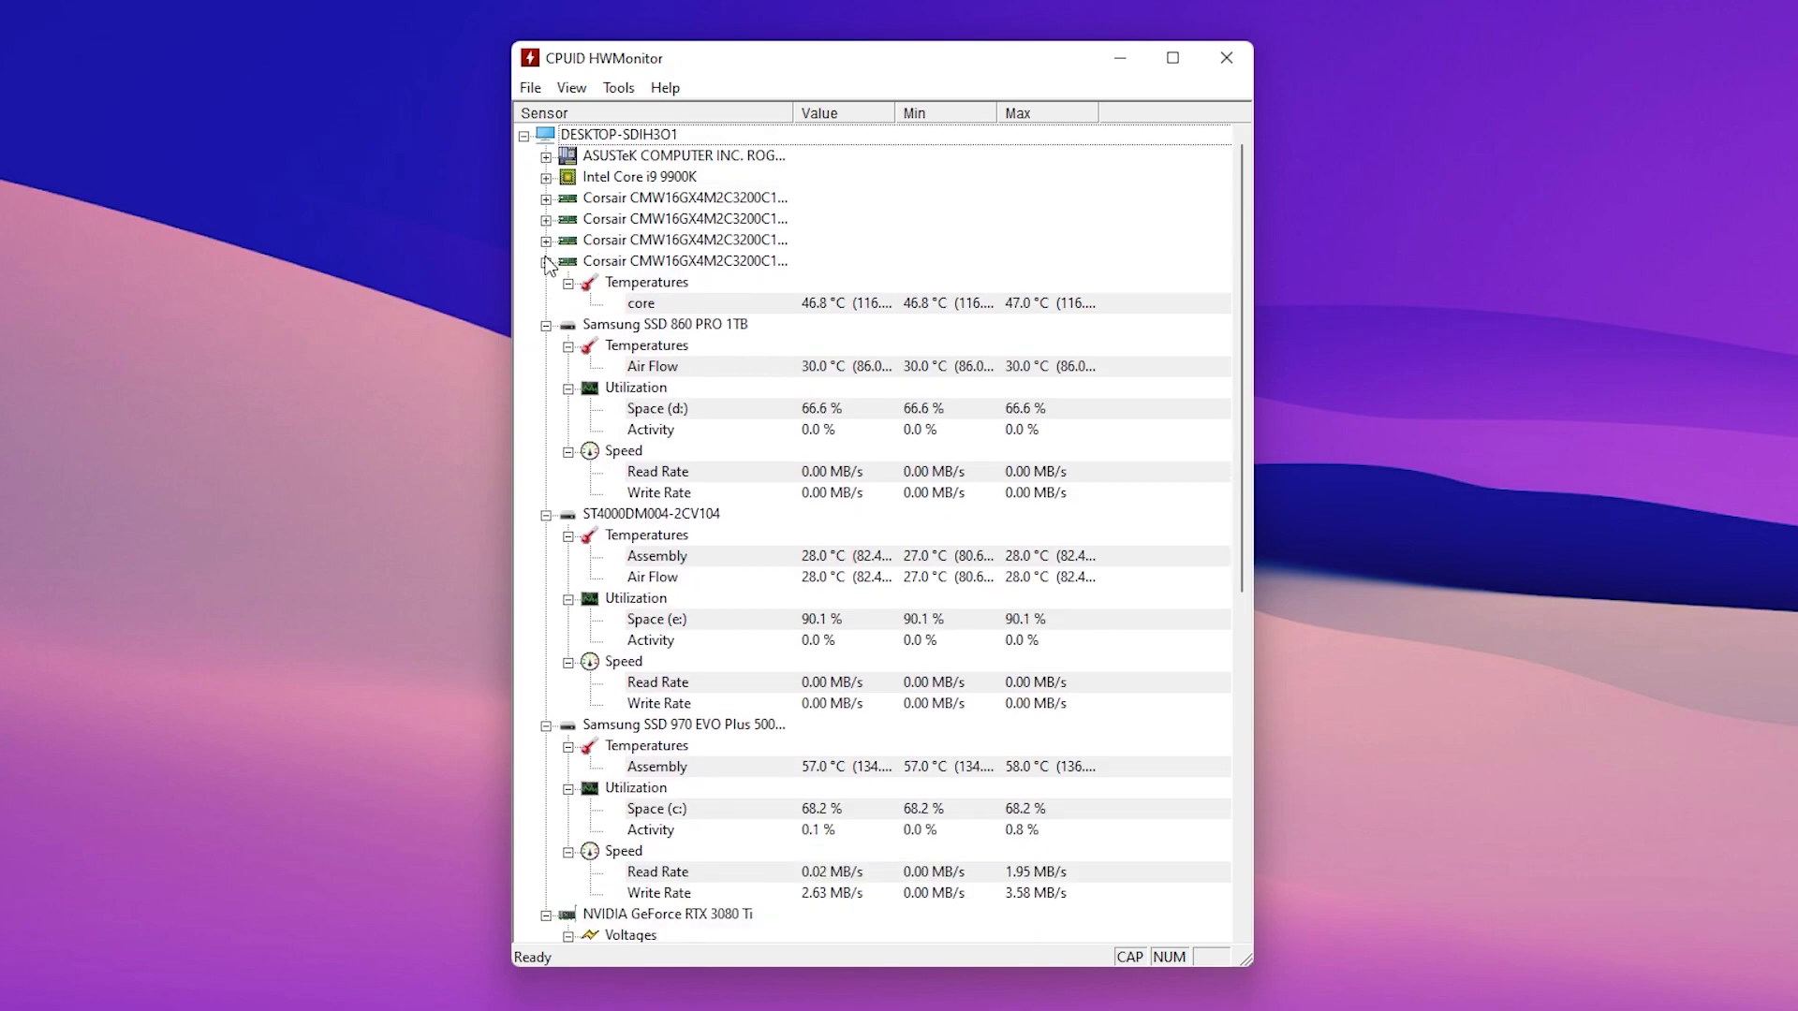
{"action": "left_click", "coordinate": [546, 261]}
{"action": "left_click", "coordinate": [546, 282]}
{"action": "left_click", "coordinate": [546, 303]}
{"action": "left_click", "coordinate": [546, 324]}
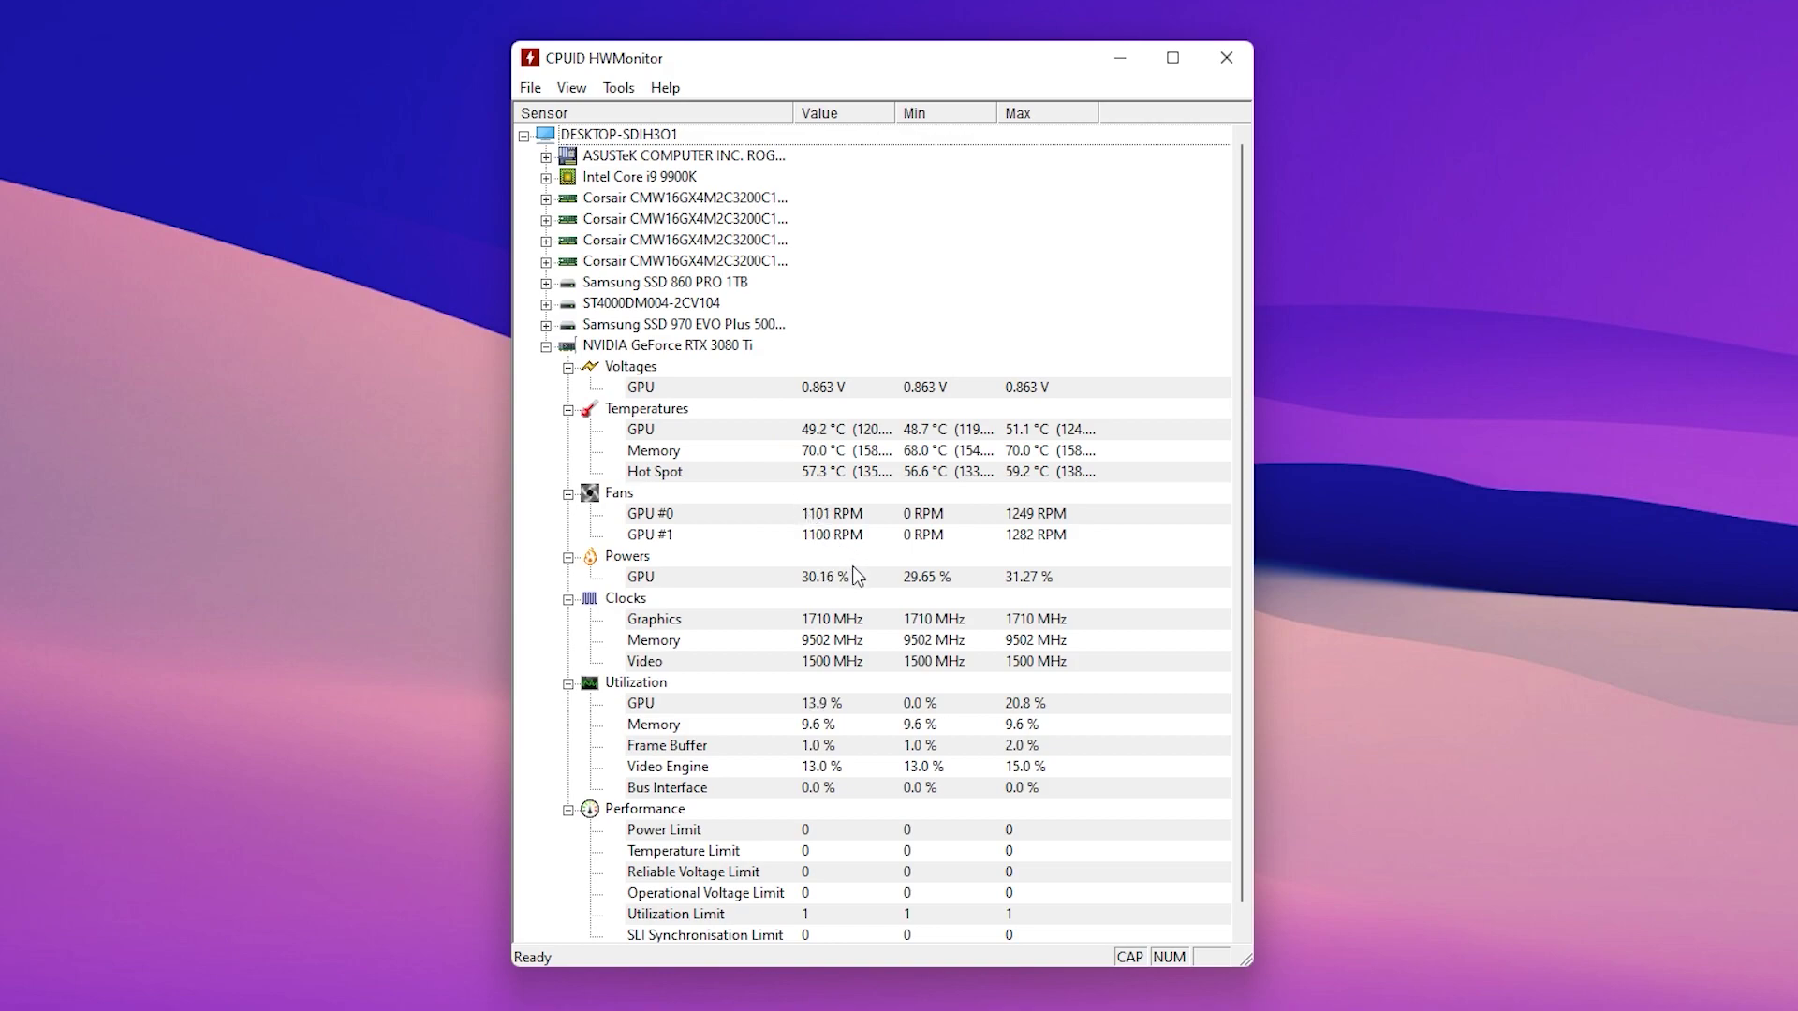
{"action": "scroll", "coordinate": [892, 615], "scroll_direction": "down", "scroll_amount": 1}
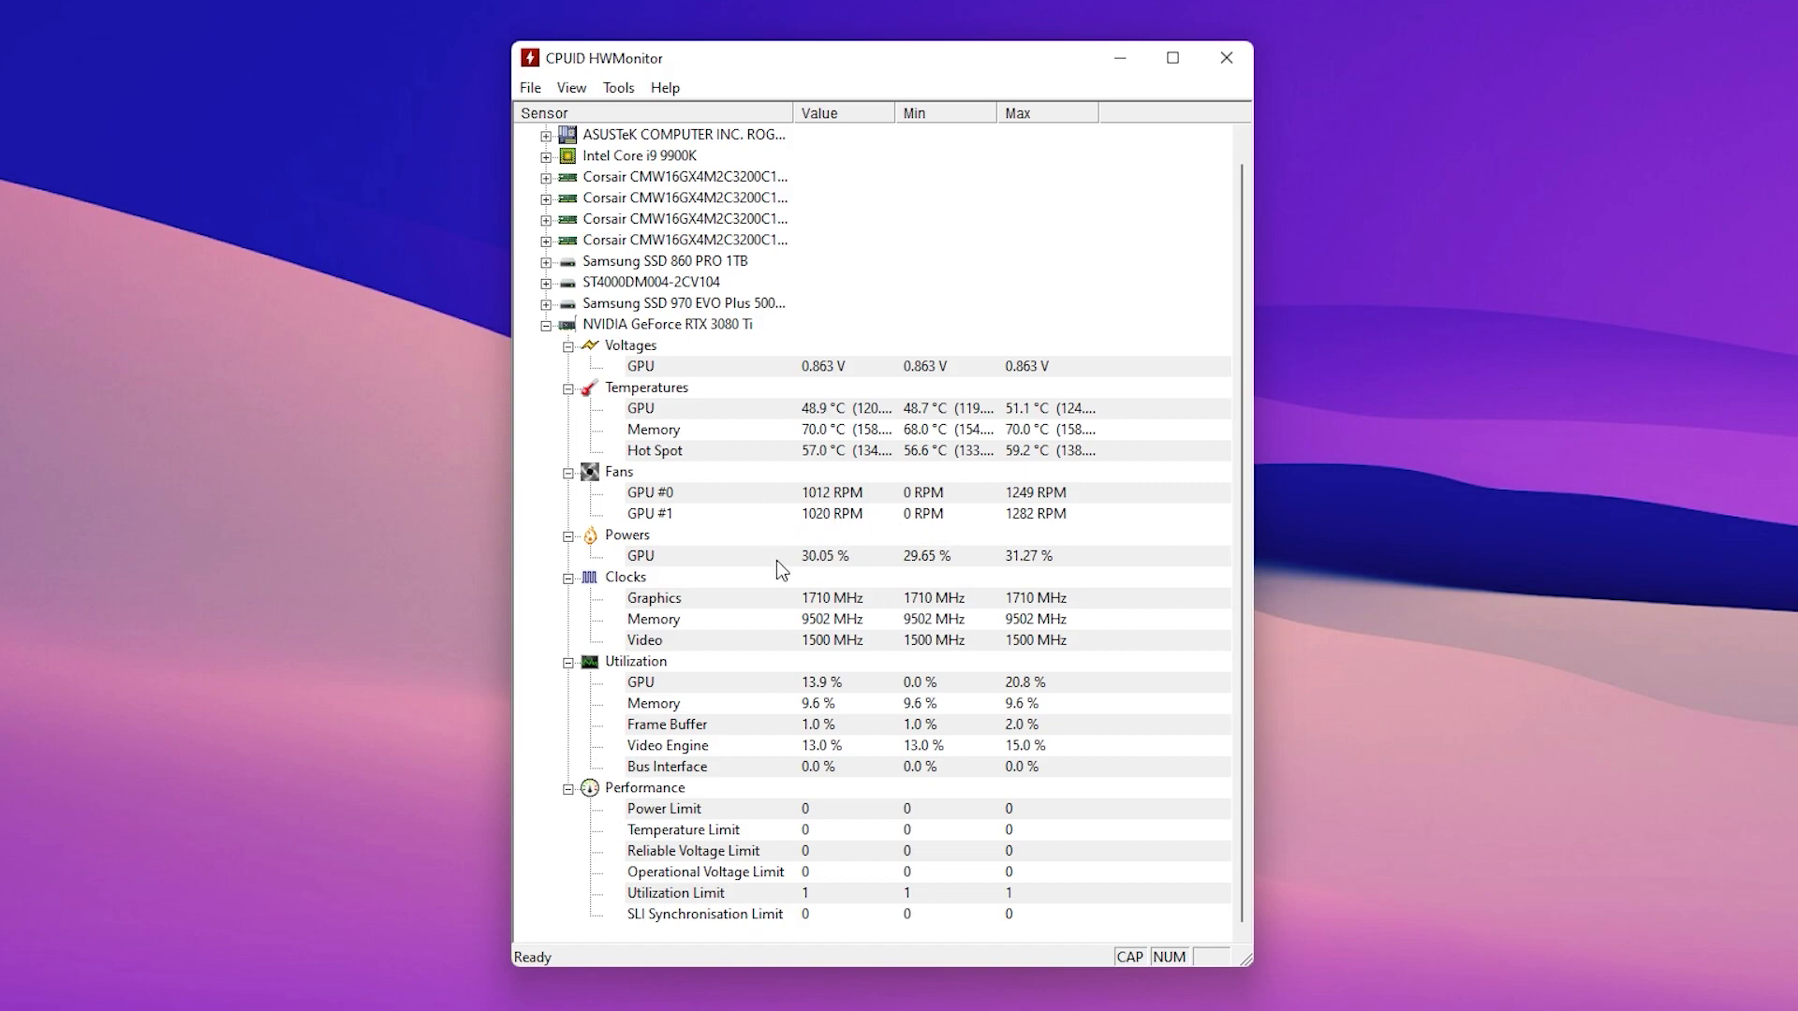
{"action": "scroll", "coordinate": [777, 560], "scroll_direction": "up", "scroll_amount": 1}
{"action": "left_click", "coordinate": [546, 346]}
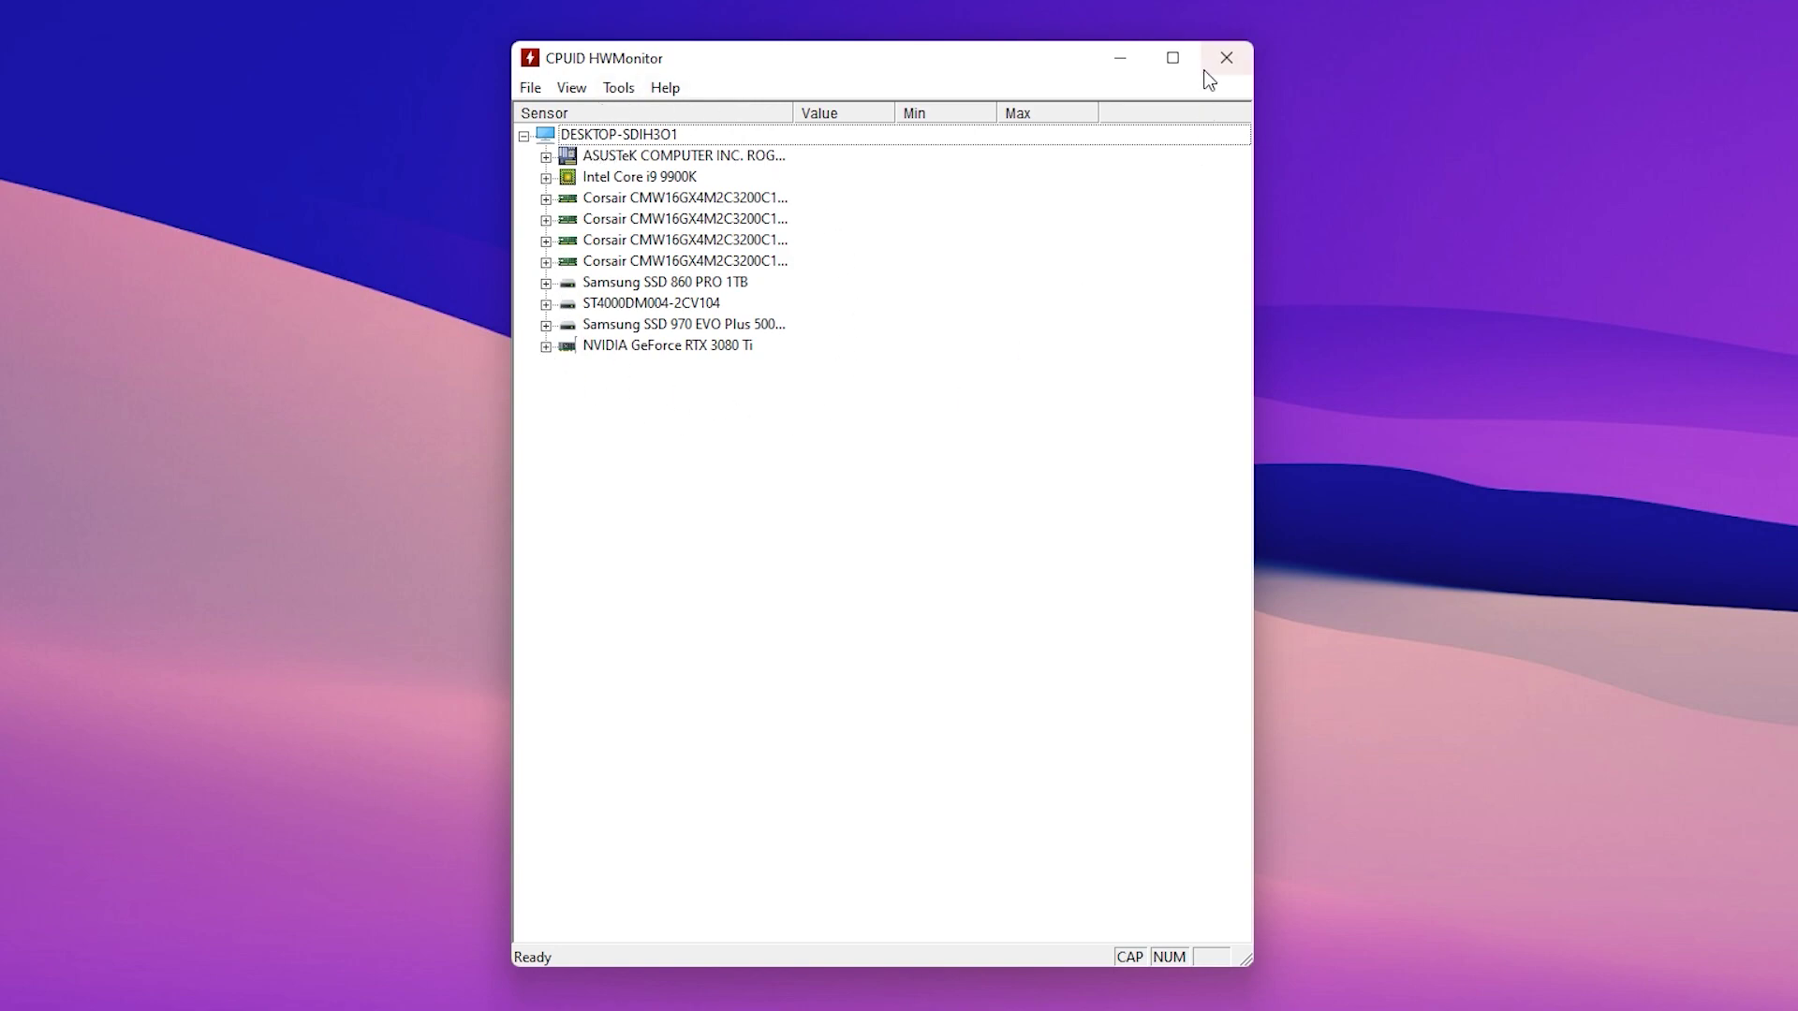
Expand the Intel Core i9 9900K branch and review its voltage, temperature and power readings
{"action": "left_click", "coordinate": [546, 177]}
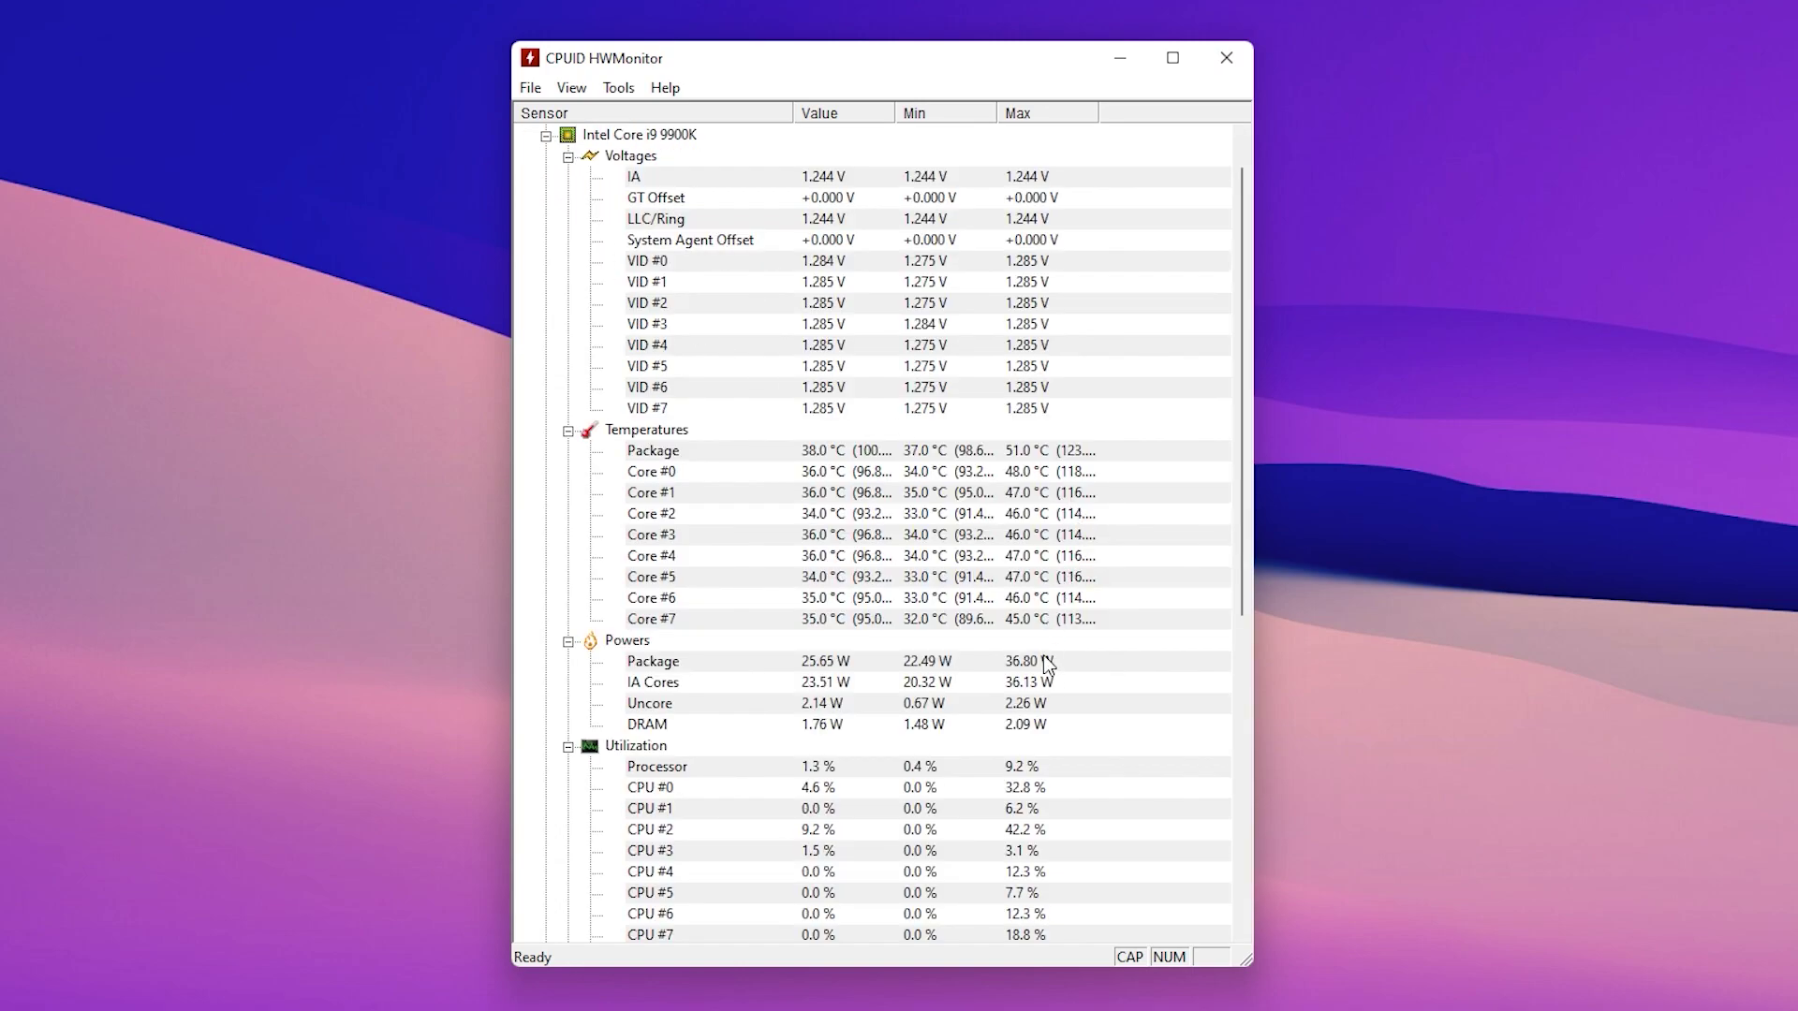
{"action": "scroll", "coordinate": [1012, 553], "scroll_direction": "down", "scroll_amount": 2}
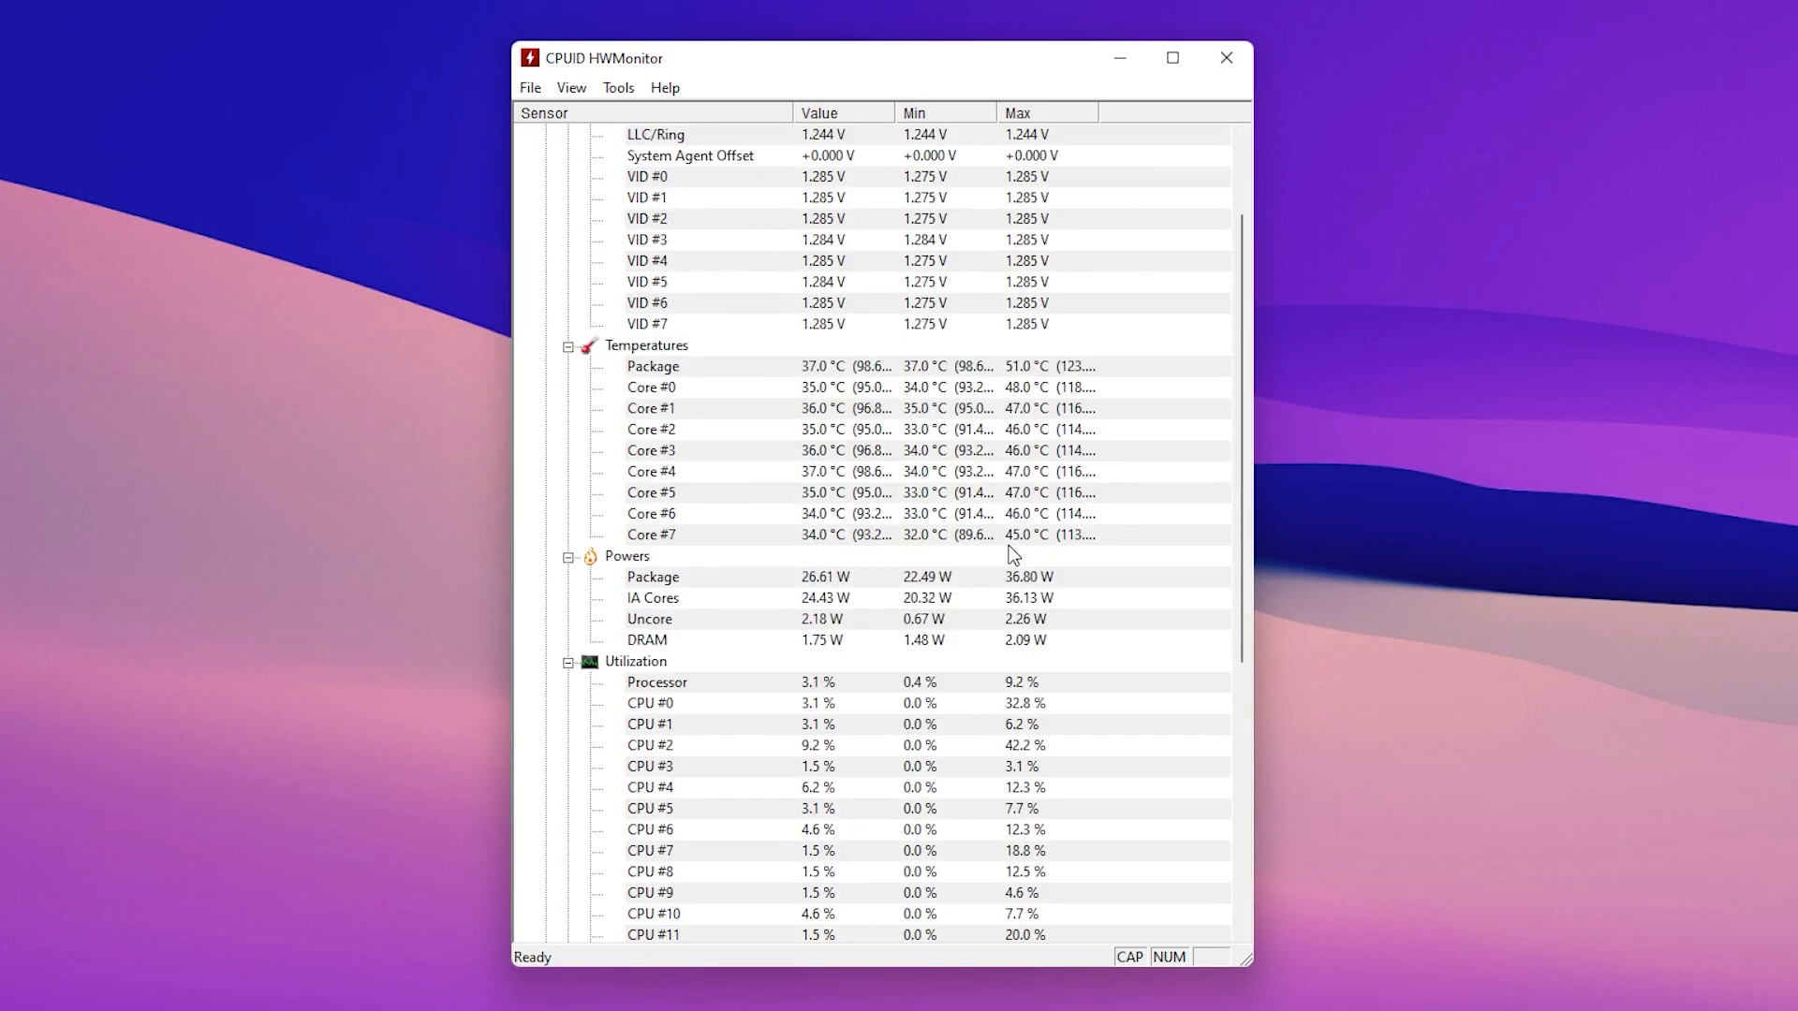
{"action": "scroll", "coordinate": [1012, 554], "scroll_direction": "down", "scroll_amount": 1}
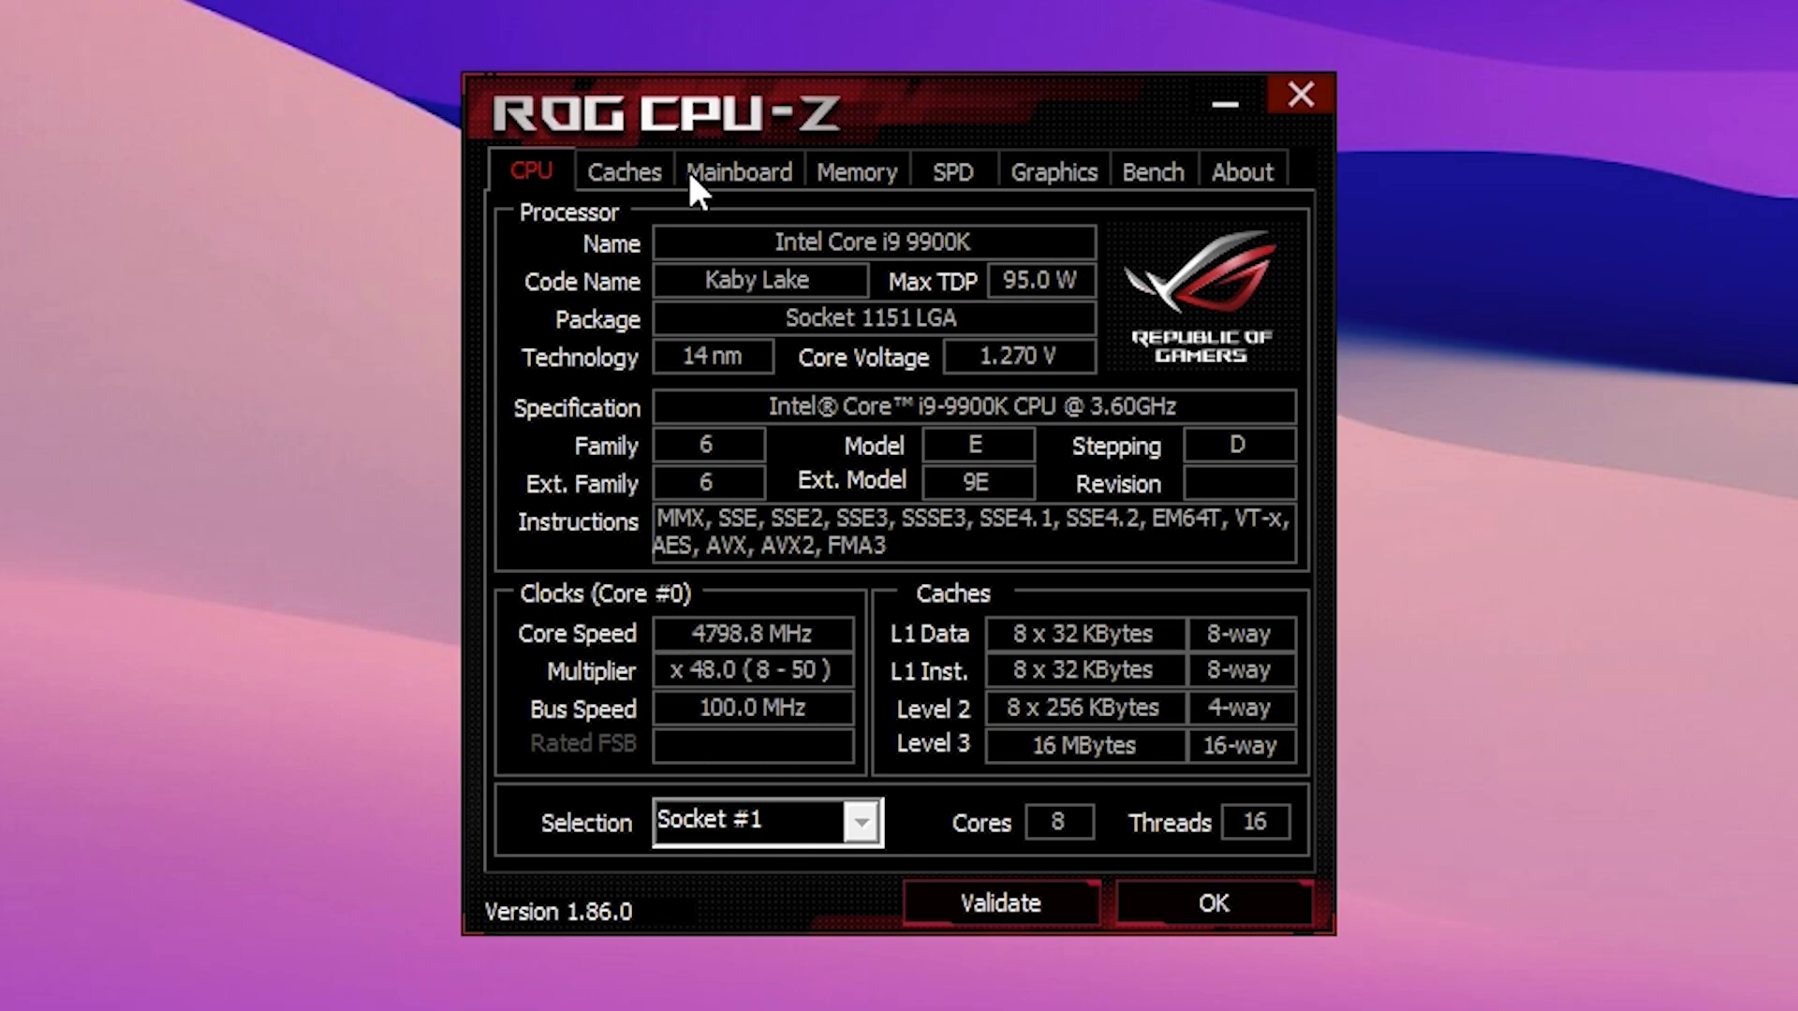
Show CPU-Z's Memory tab with 32768 MB dual-channel DDR4 and its timings
{"action": "left_click", "coordinate": [845, 175]}
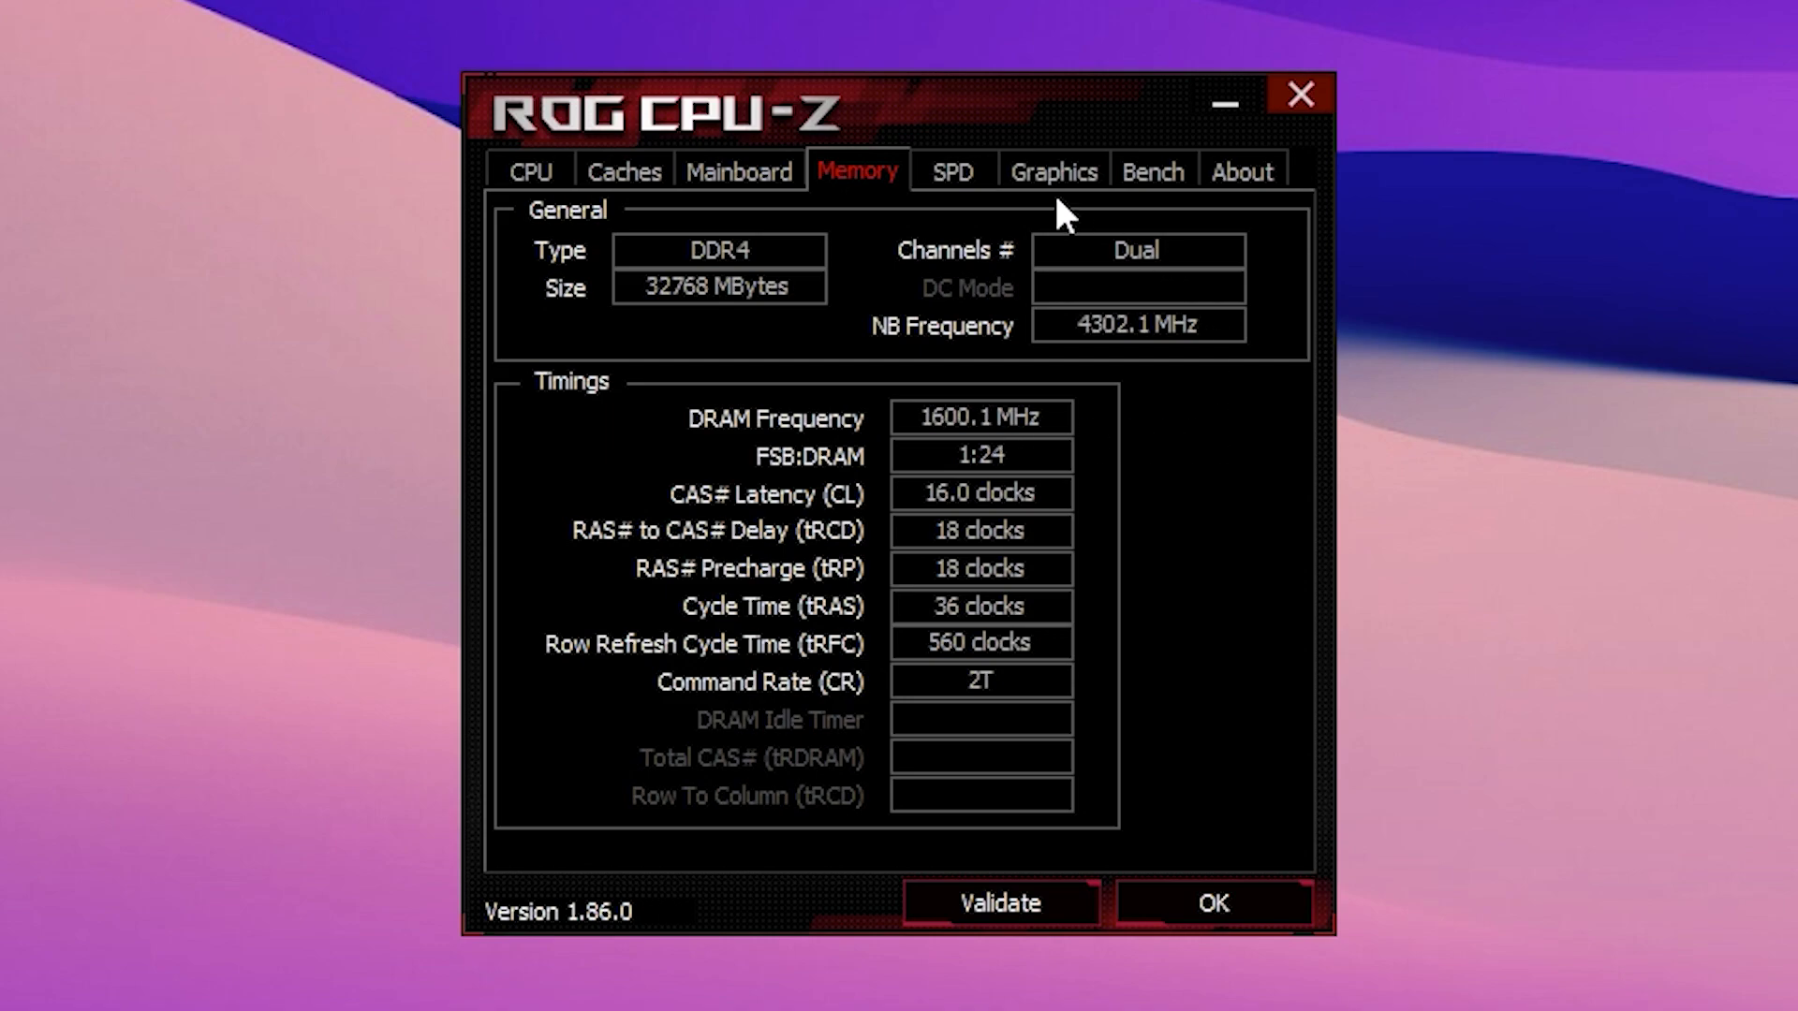
Review CPU-Z's Mainboard, Graphics, Memory and Bench tabs, ending back on the CPU tab
{"action": "left_click", "coordinate": [740, 173]}
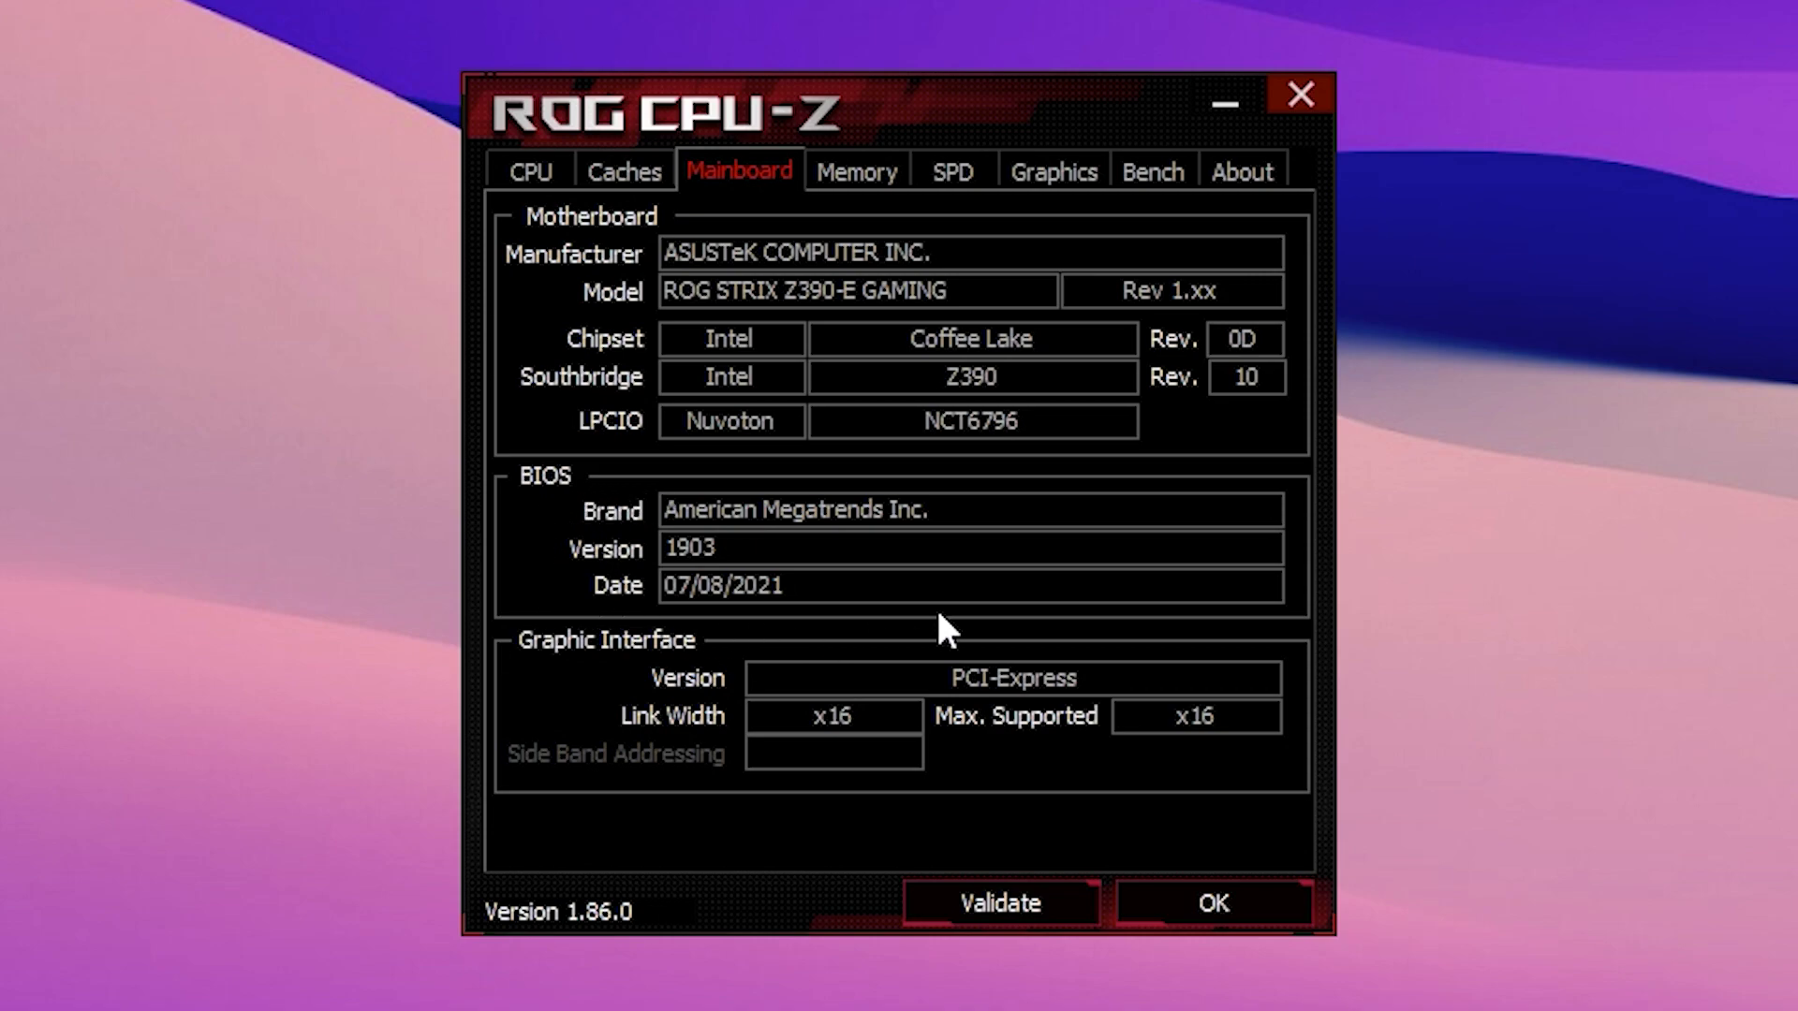
{"action": "left_click", "coordinate": [1051, 178]}
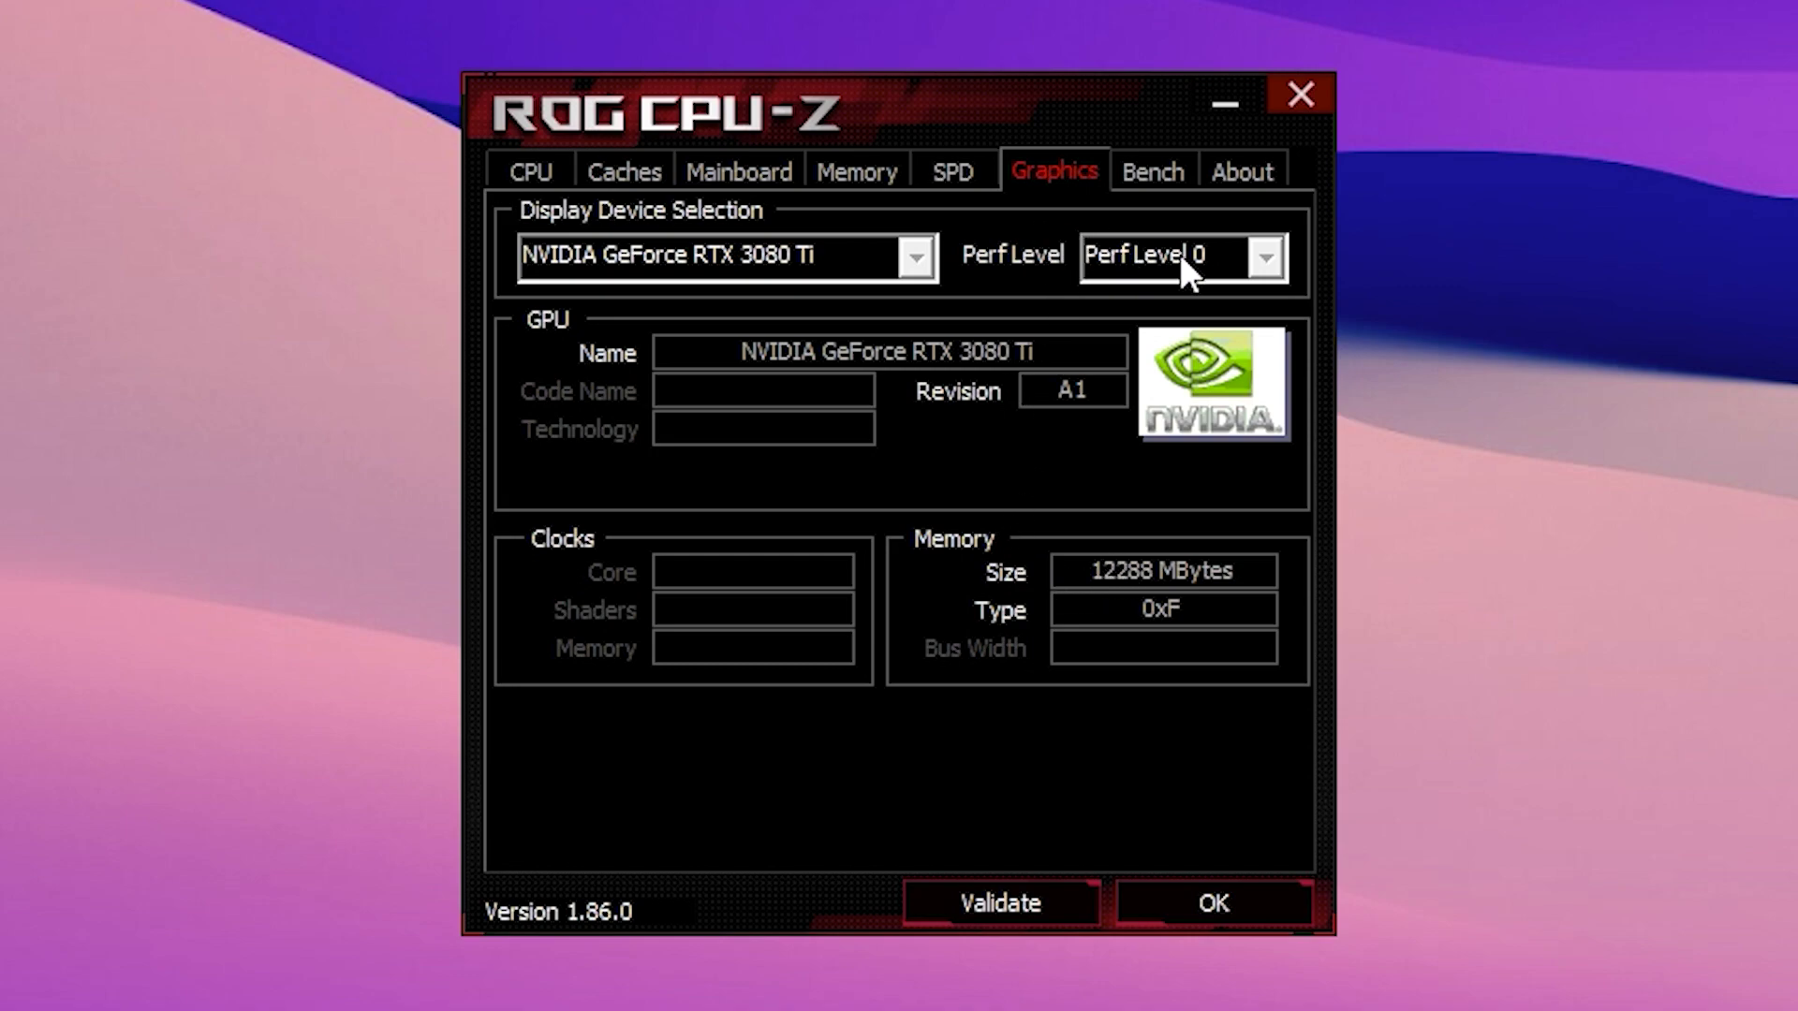
{"action": "left_click", "coordinate": [885, 172]}
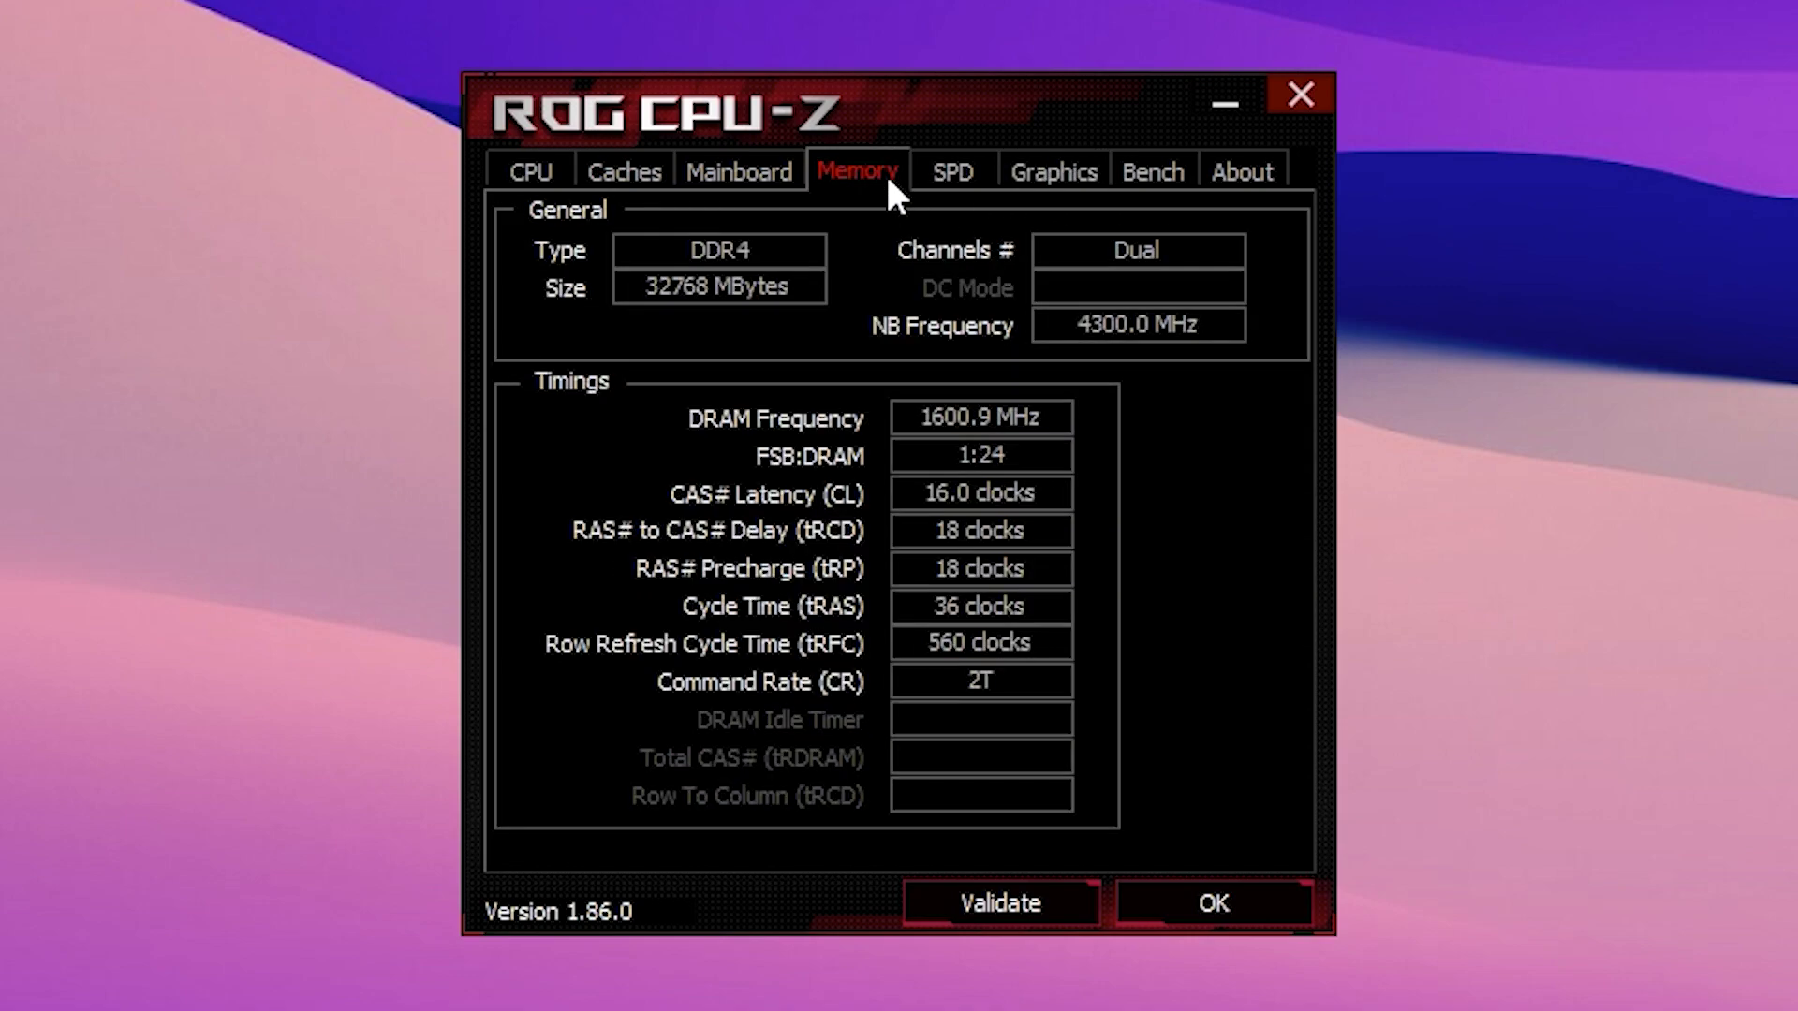
{"action": "left_click", "coordinate": [735, 174]}
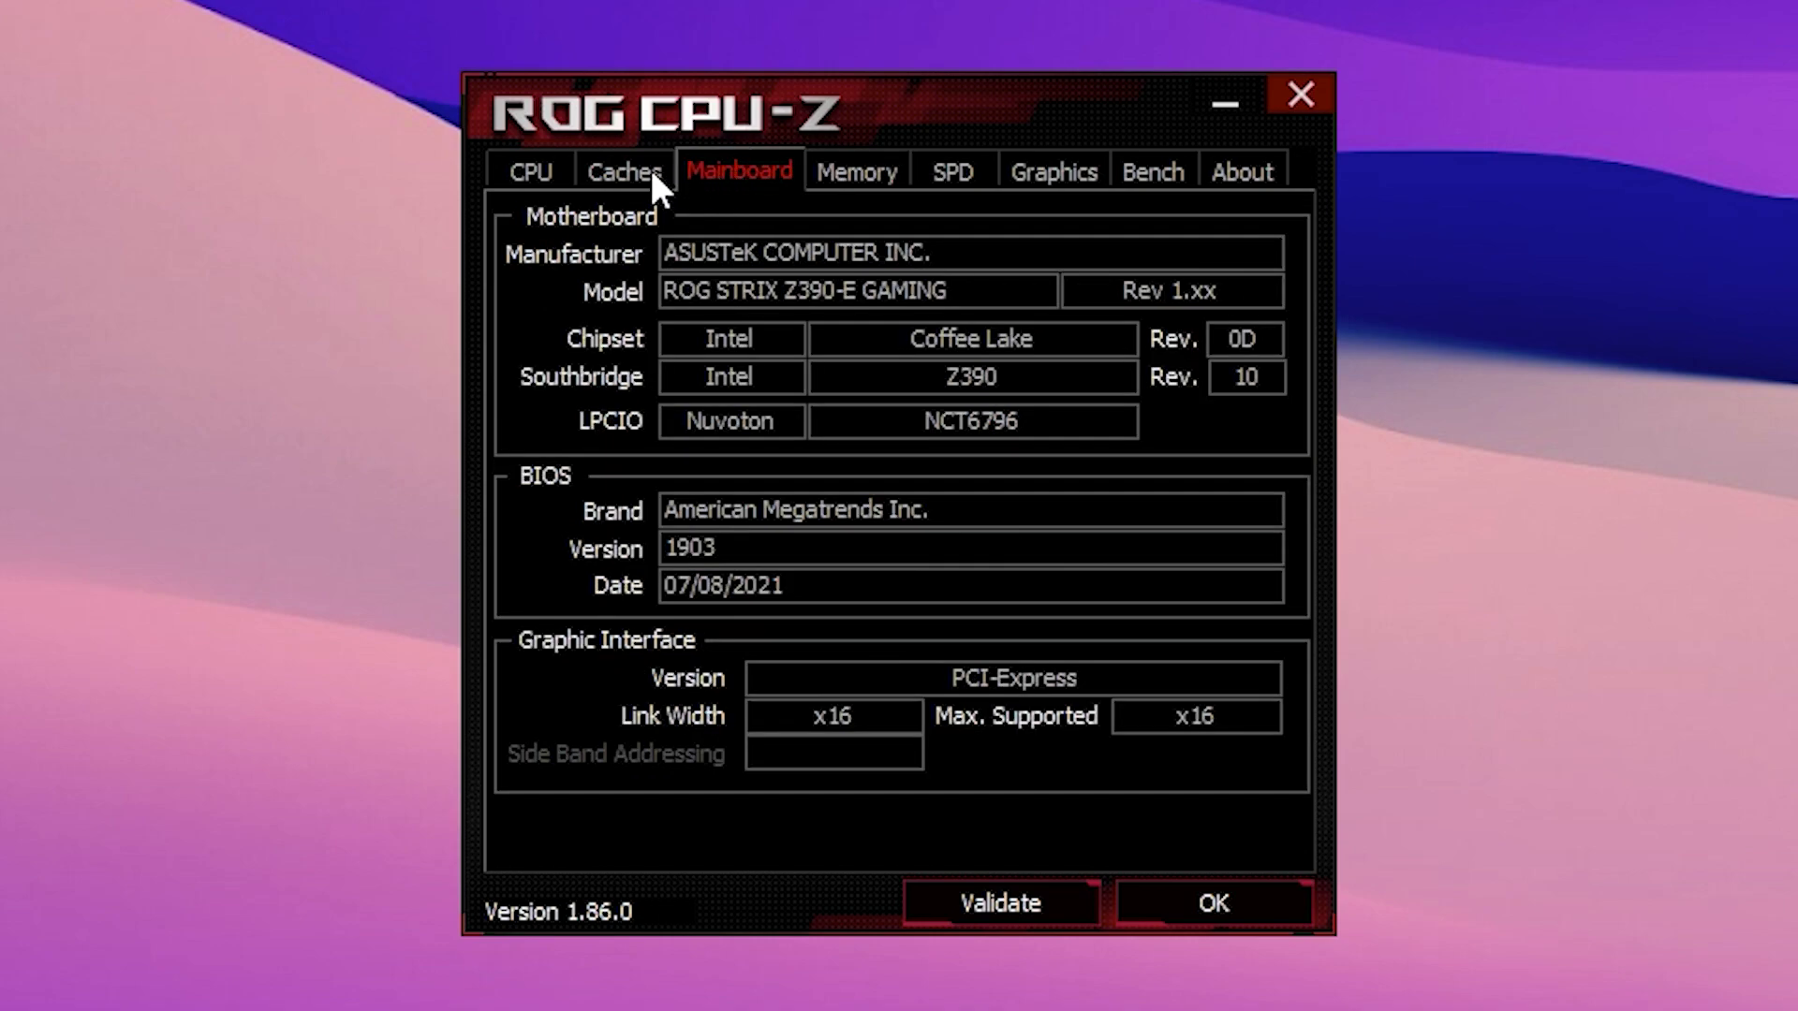
{"action": "left_click", "coordinate": [538, 173]}
{"action": "left_click", "coordinate": [1156, 173]}
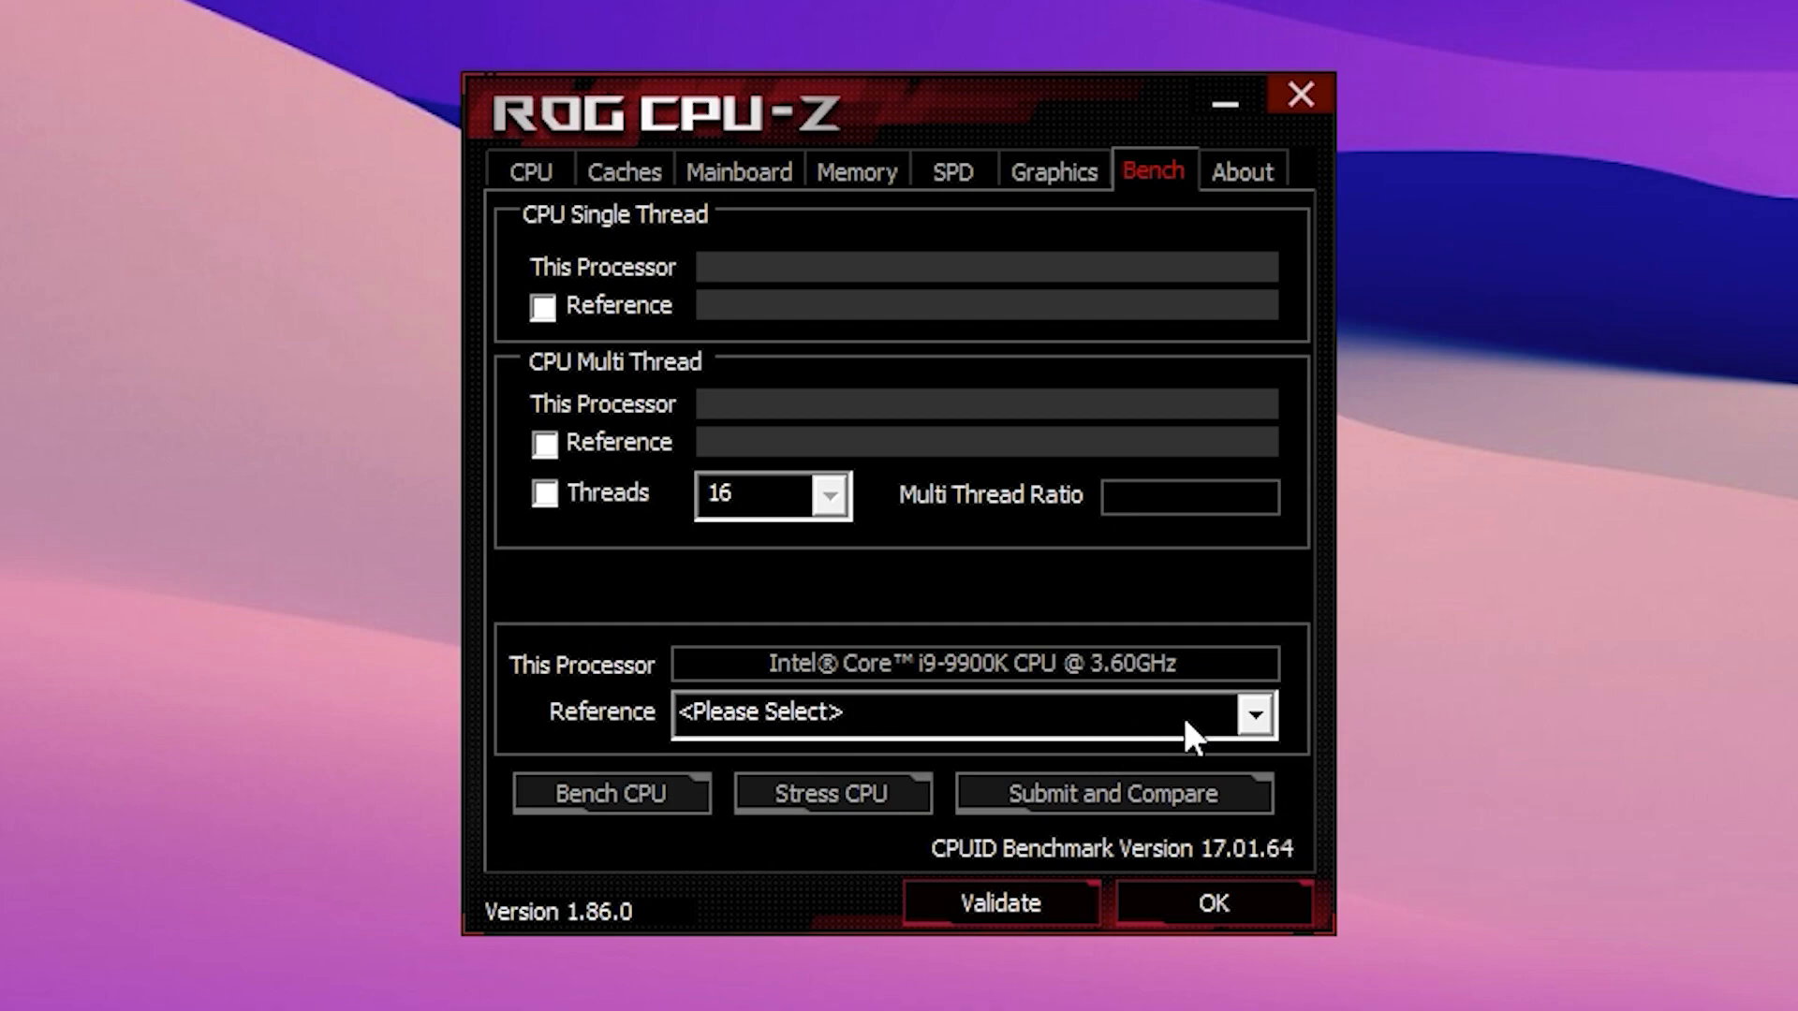
{"action": "left_click", "coordinate": [544, 171]}
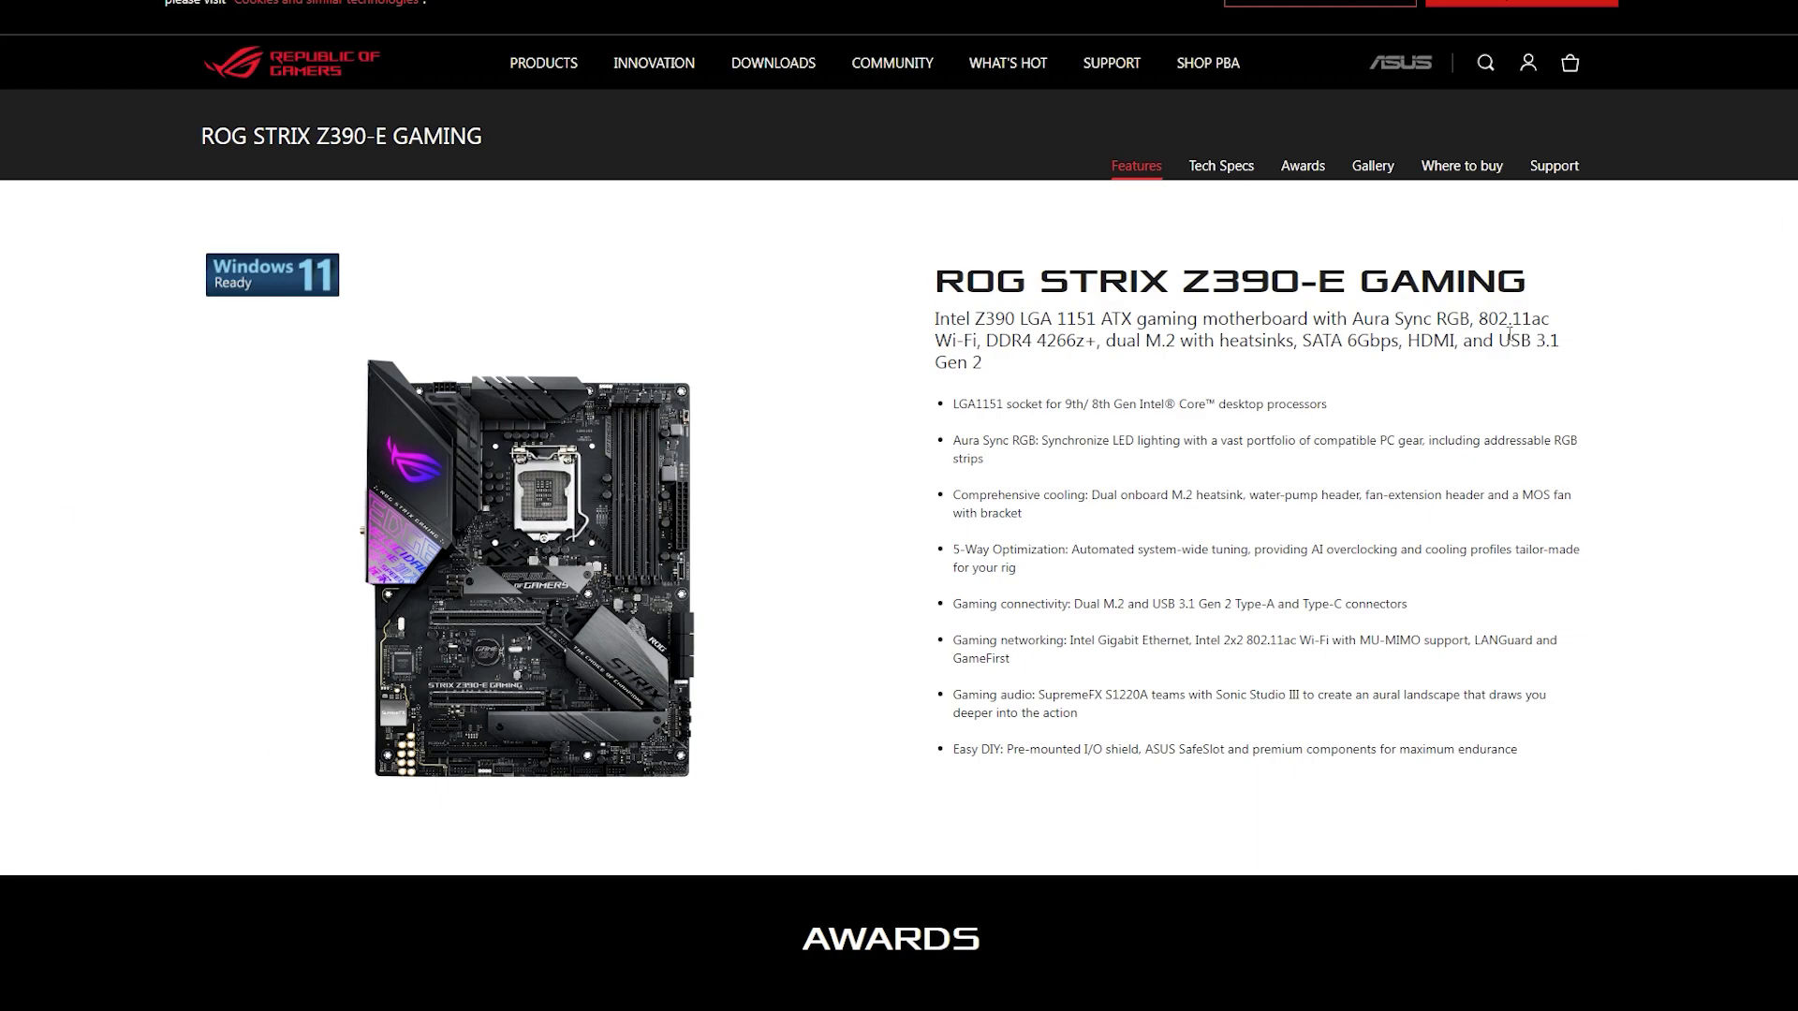
Open the product's Support > Driver & Tools > BIOS & FIRMWARE downloads
{"action": "left_click", "coordinate": [1542, 174]}
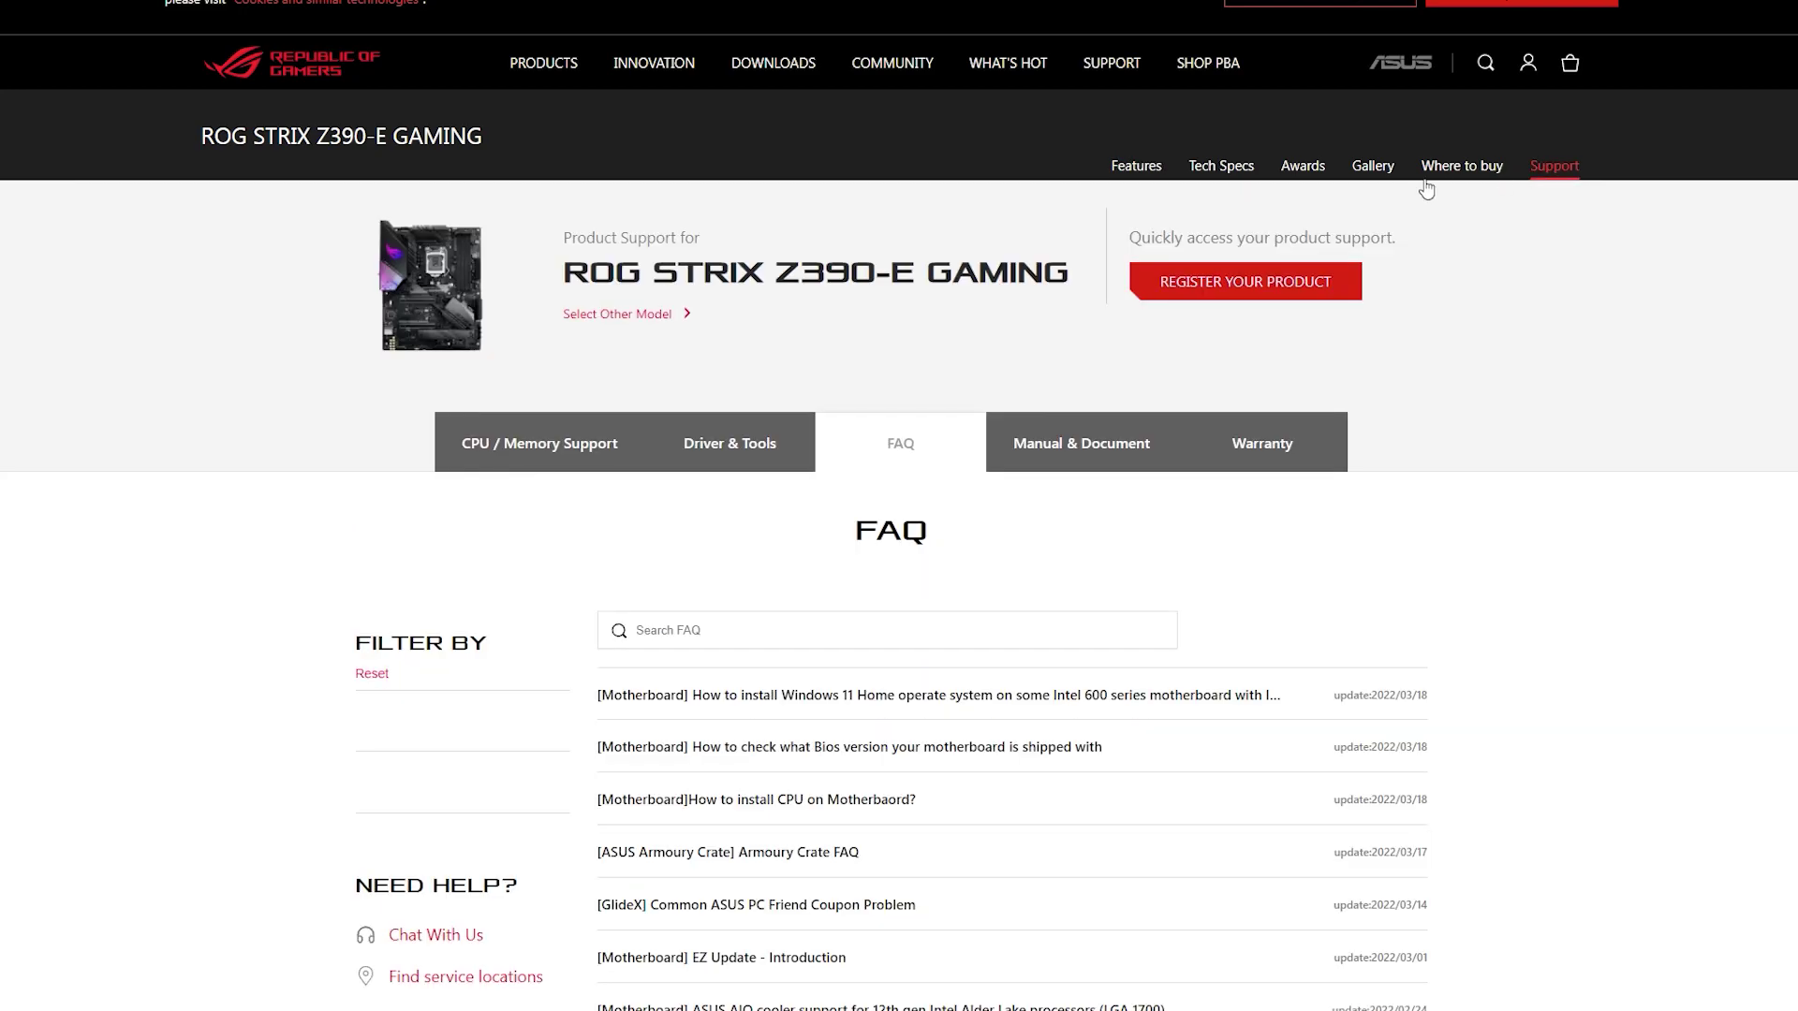
{"action": "left_click", "coordinate": [758, 443]}
{"action": "left_click", "coordinate": [974, 634]}
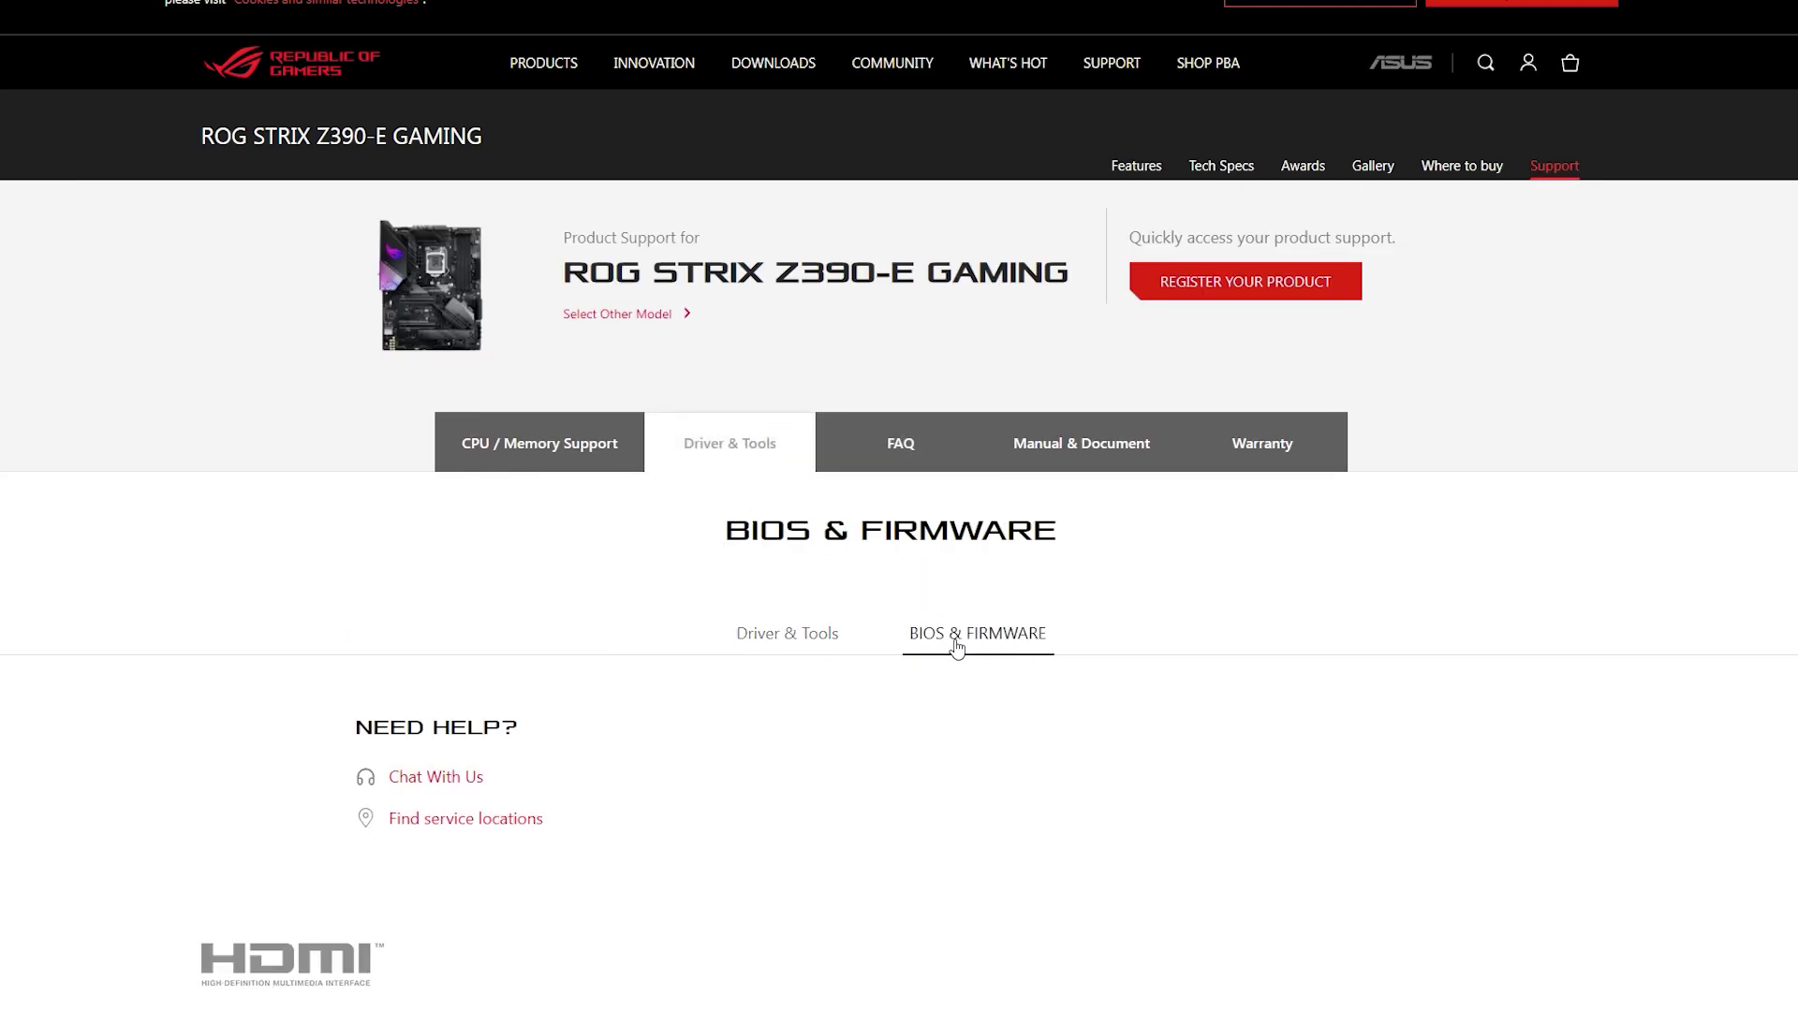
{"action": "scroll", "coordinate": [964, 637], "scroll_direction": "down", "scroll_amount": 3}
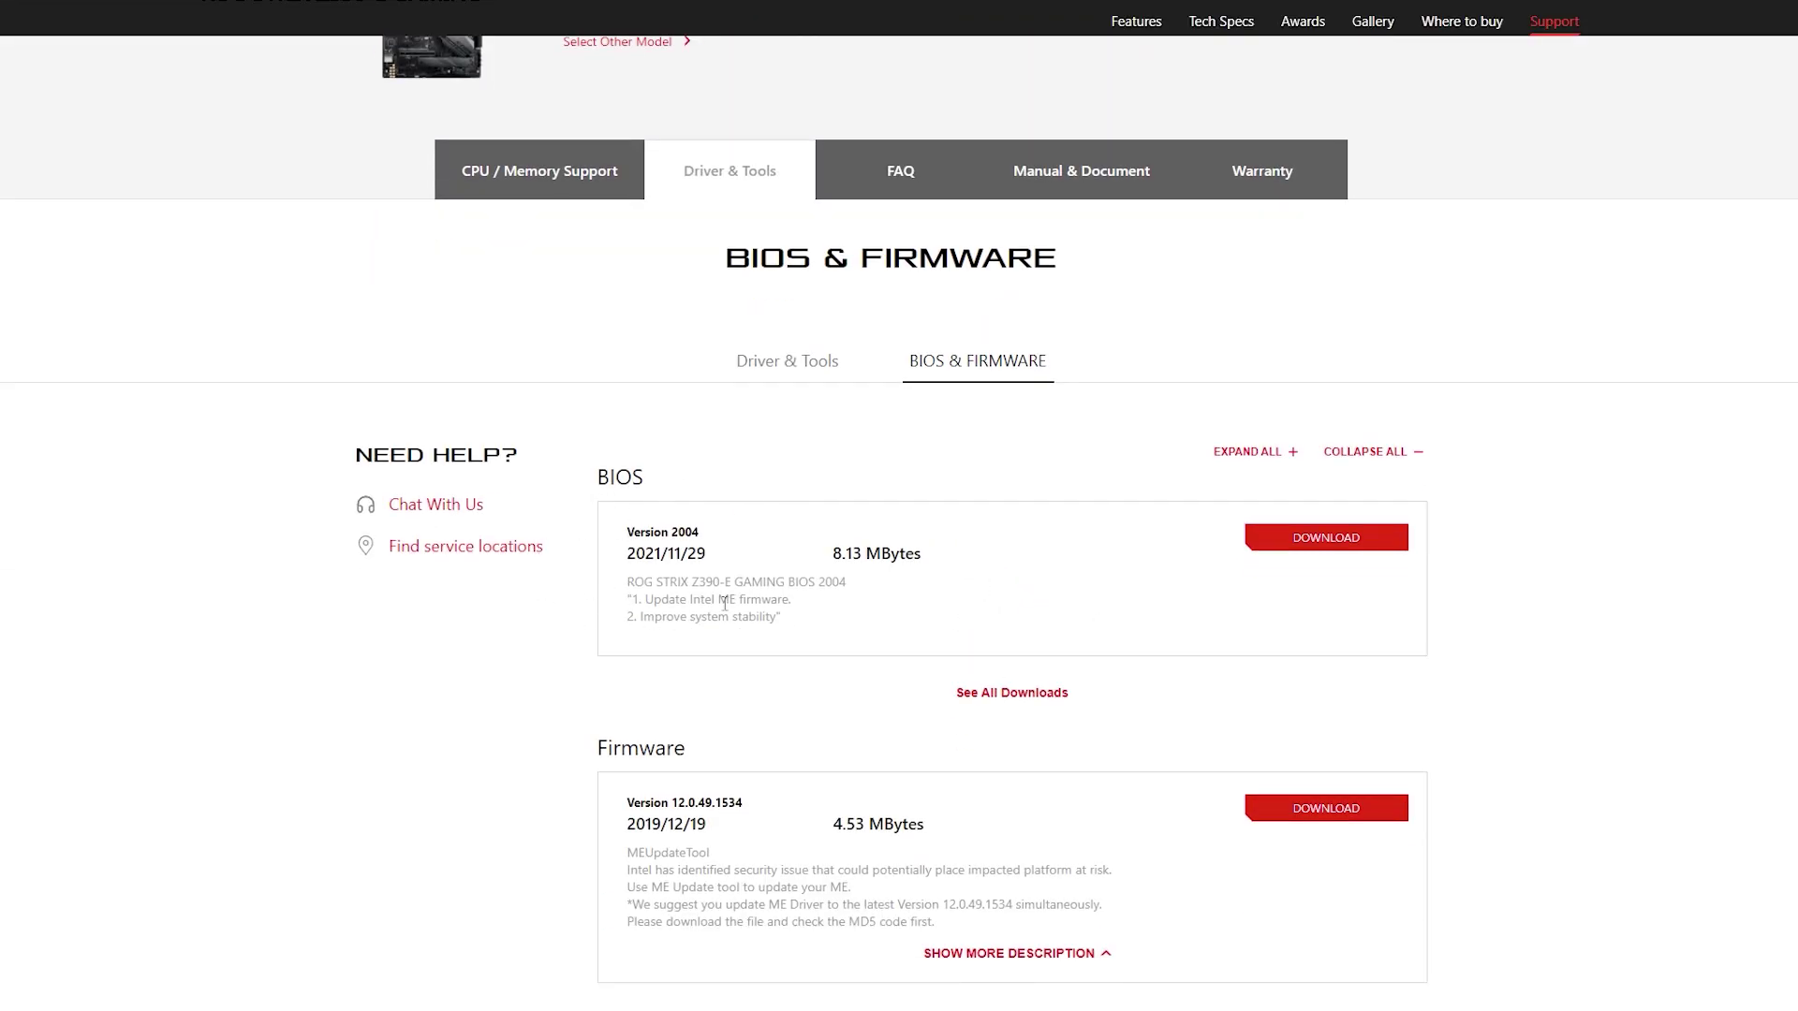
List all BIOS versions and highlight the 2004 change notes and version 1903 details
{"action": "left_click_drag", "start_coordinate": [794, 622], "coordinate": [642, 601]}
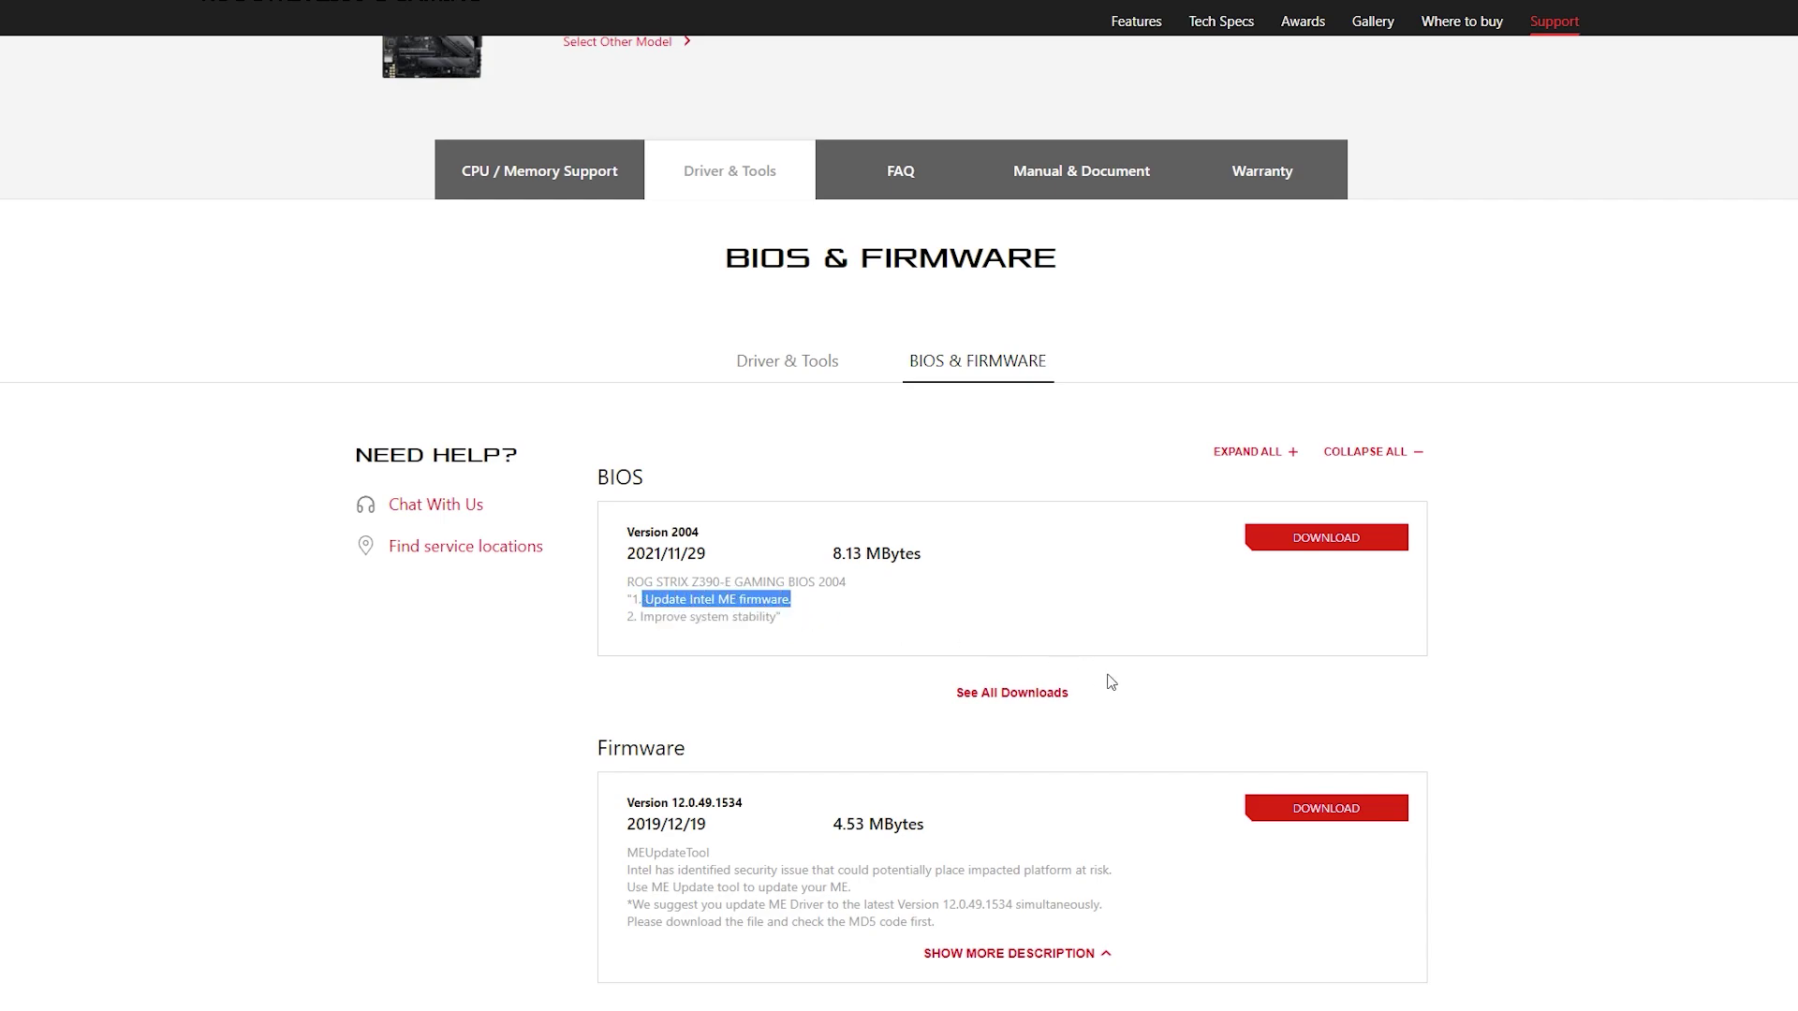
{"action": "left_click", "coordinate": [1042, 695]}
{"action": "left_click", "coordinate": [789, 702]}
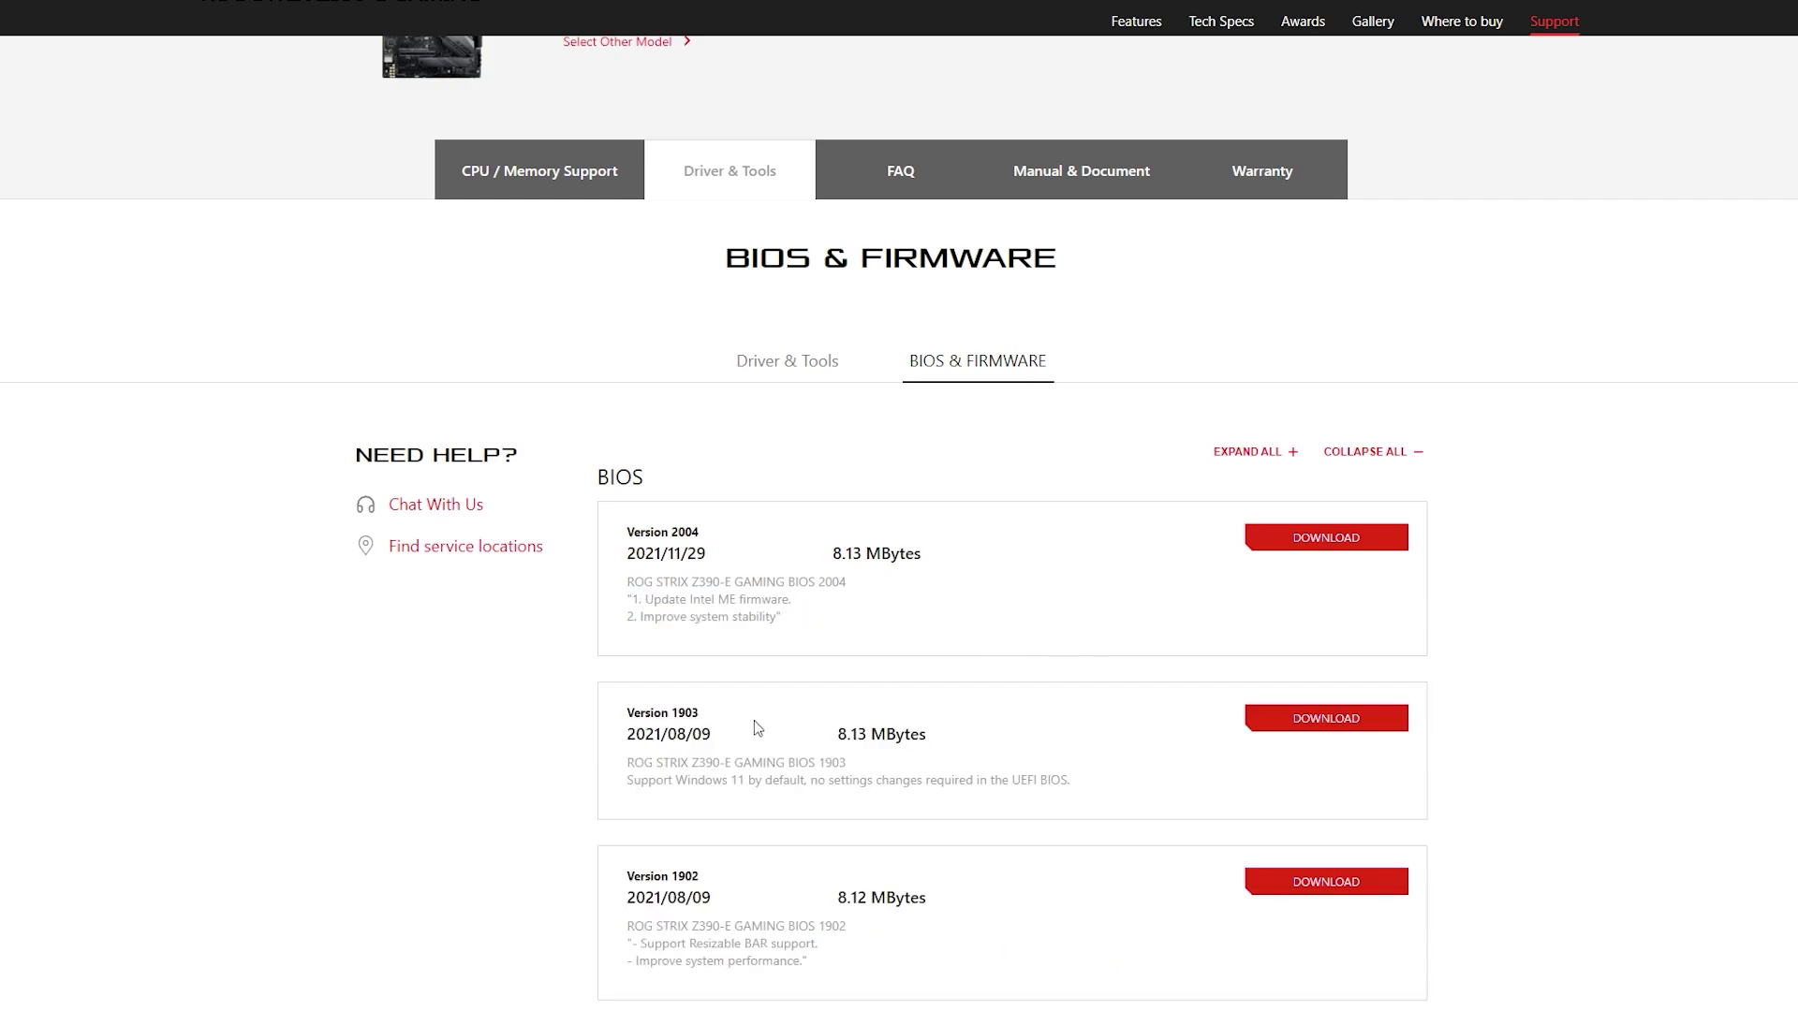
{"action": "mouse_move", "coordinate": [613, 698]}
{"action": "left_mouse_down"}
{"action": "mouse_move", "coordinate": [698, 799]}
{"action": "mouse_move", "coordinate": [1103, 787]}
{"action": "mouse_move", "coordinate": [629, 751]}
{"action": "mouse_move", "coordinate": [633, 716]}
{"action": "left_mouse_up"}
{"action": "left_click", "coordinate": [1122, 773]}
{"action": "scroll", "coordinate": [1110, 697], "scroll_direction": "up", "scroll_amount": 2}
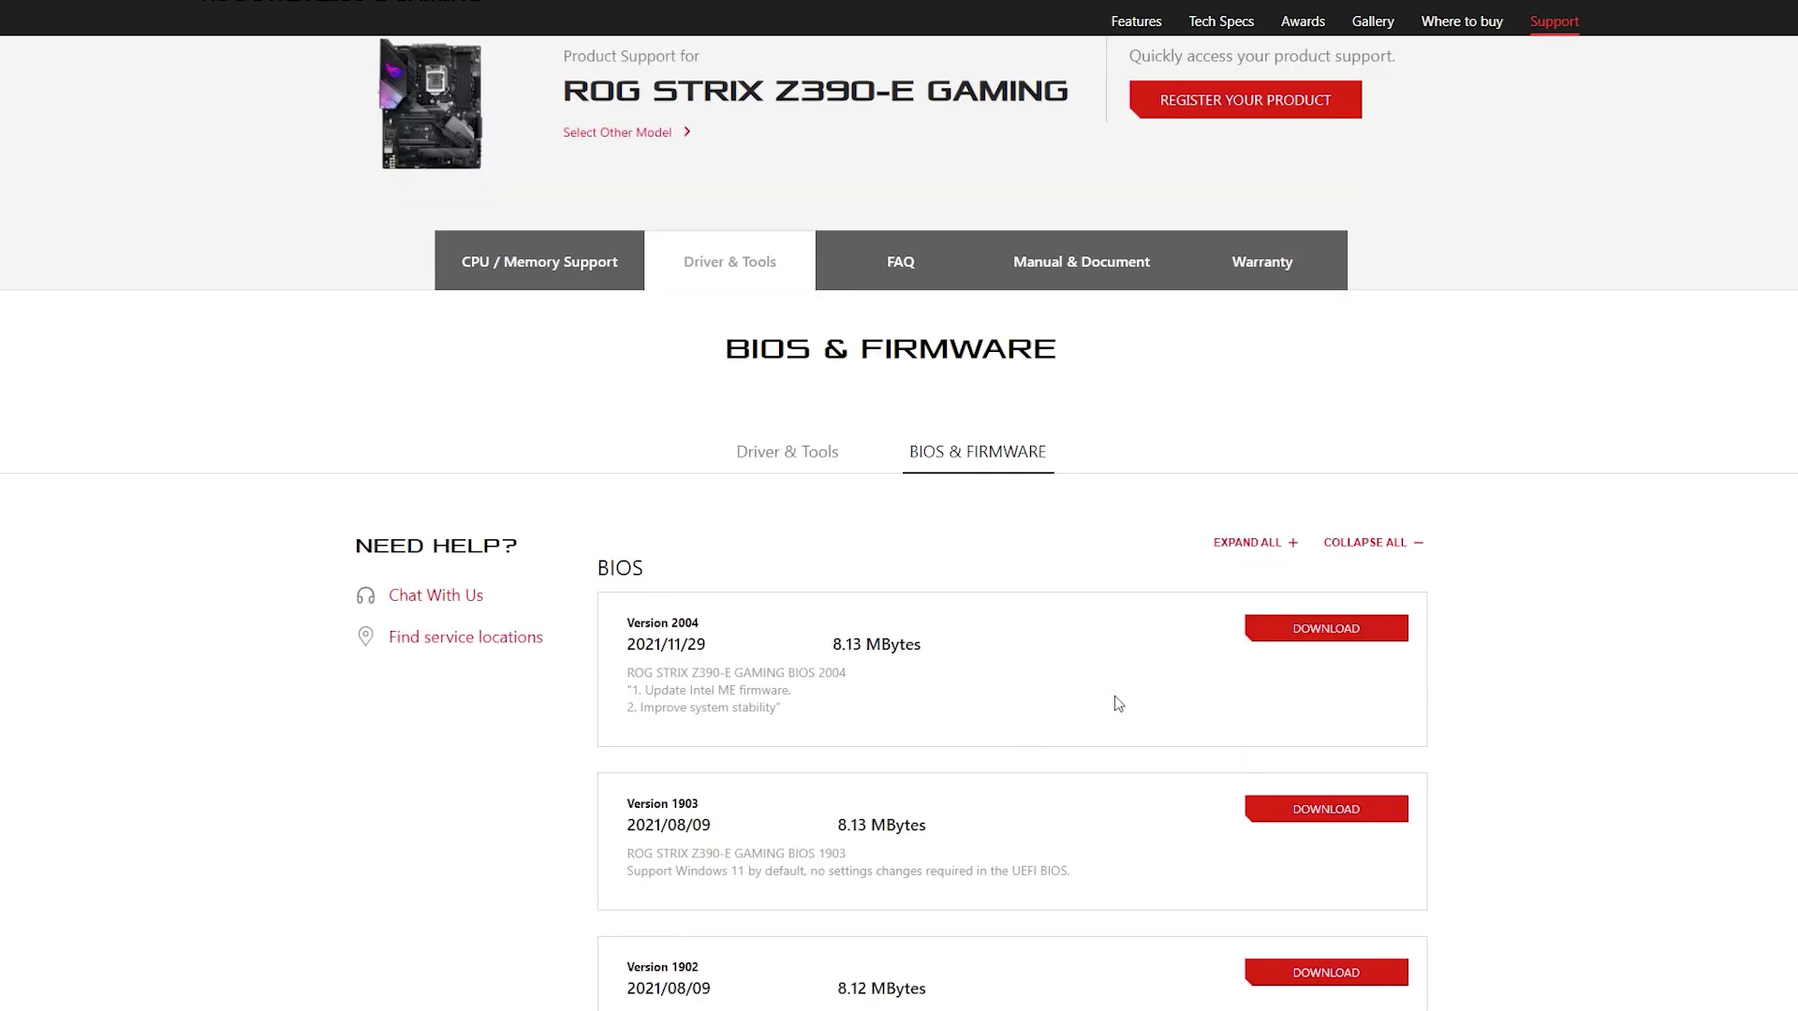